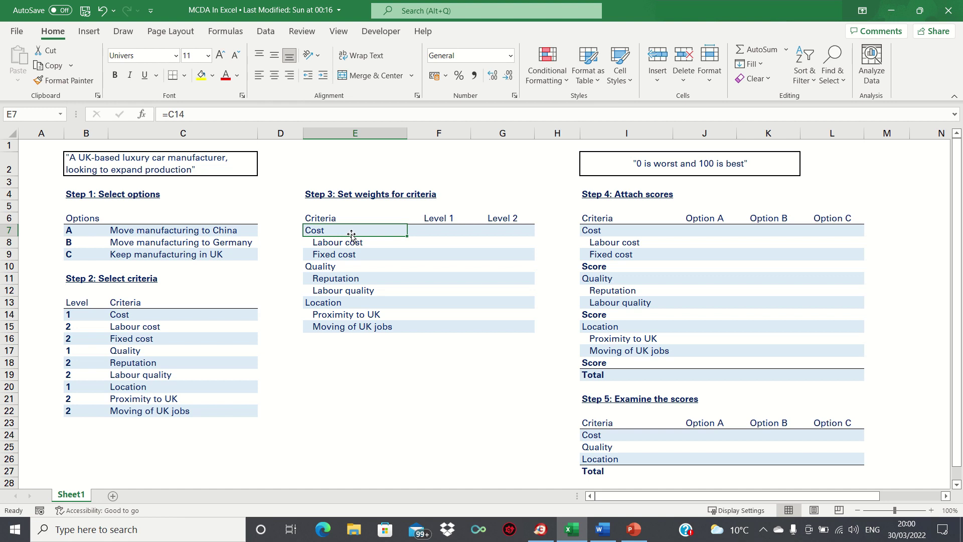
- Enter Level 1 weights in column F: Quality 0.6, Cost 0.2 and Location 0.2
{"action": "left_click", "coordinate": [423, 234]}
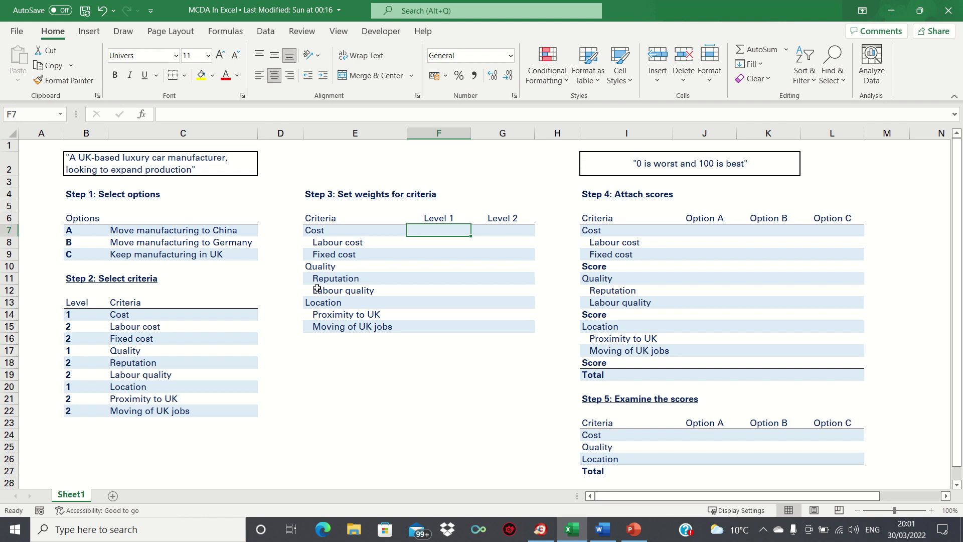
{"action": "key", "text": "Down"}
{"action": "key", "text": "Down"}
{"action": "key", "text": "Down"}
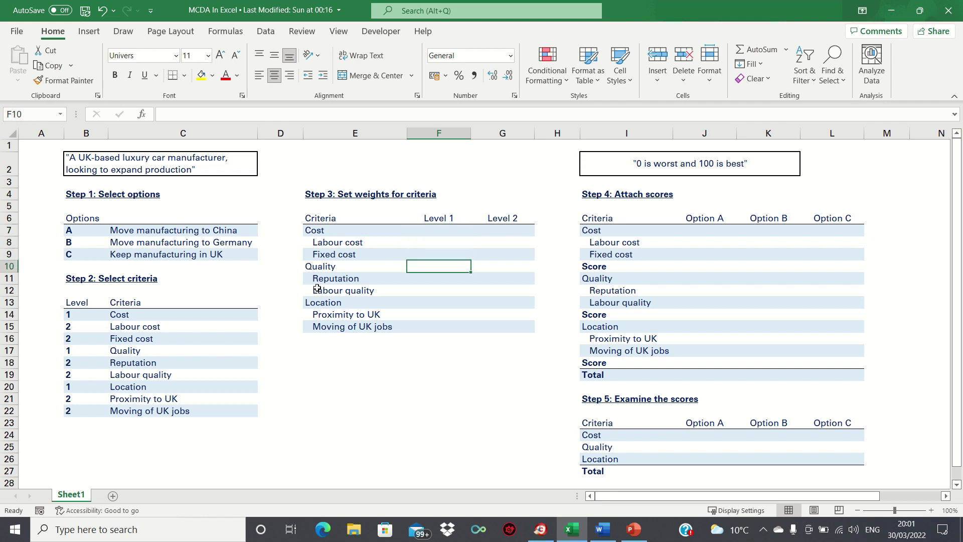
{"action": "type", "text": "0.6"}
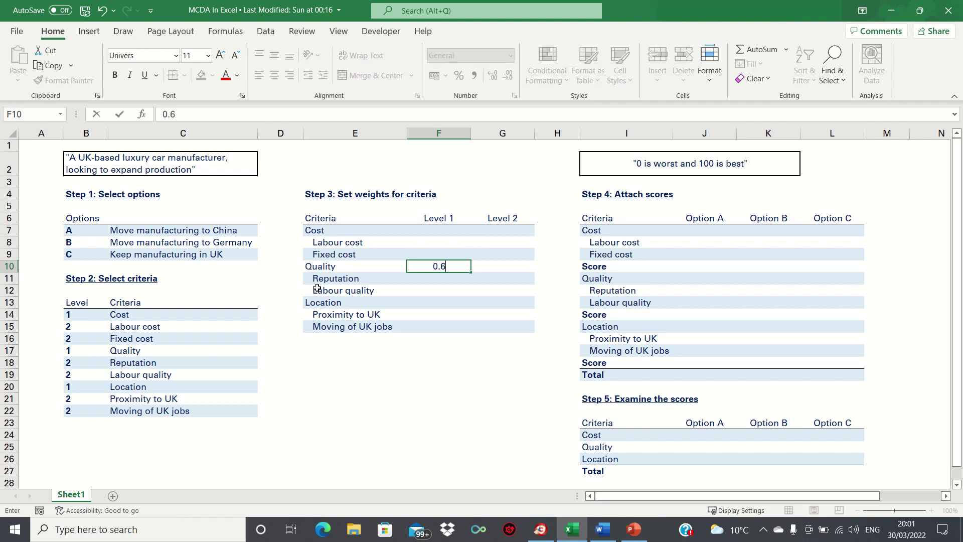
{"action": "key", "text": "Return"}
{"action": "key", "text": "Up"}
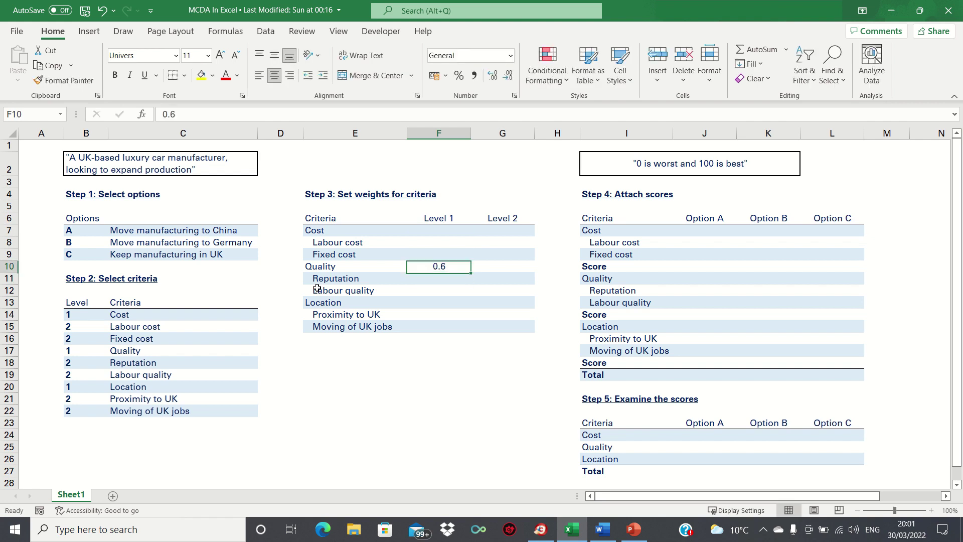
{"action": "key", "text": "Up"}
{"action": "key", "text": "Up"}
{"action": "key", "text": "Up"}
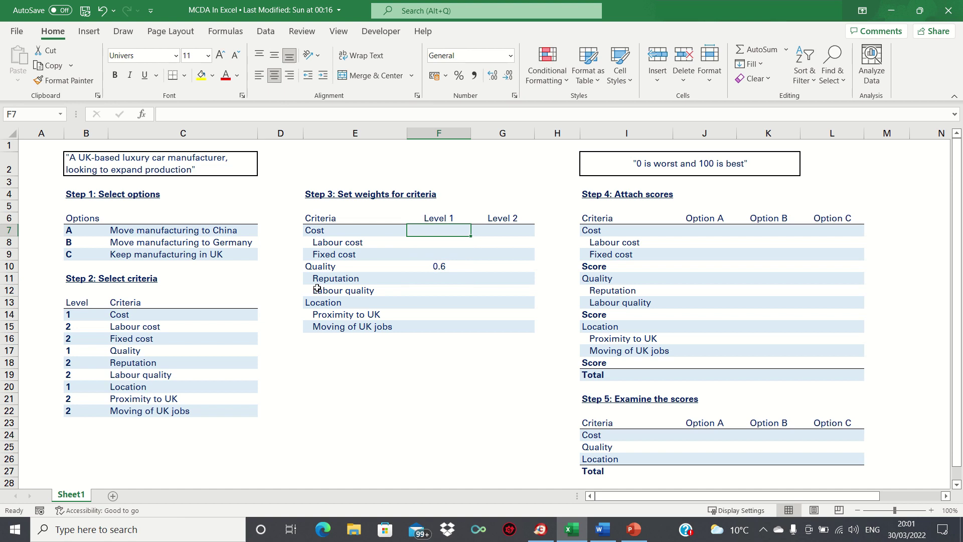
{"action": "type", "text": "0.2"}
{"action": "key", "text": "Return"}
{"action": "key", "text": "Down"}
{"action": "key", "text": "Down"}
{"action": "key", "text": "Down"}
{"action": "key", "text": "Down"}
{"action": "key", "text": "Down"}
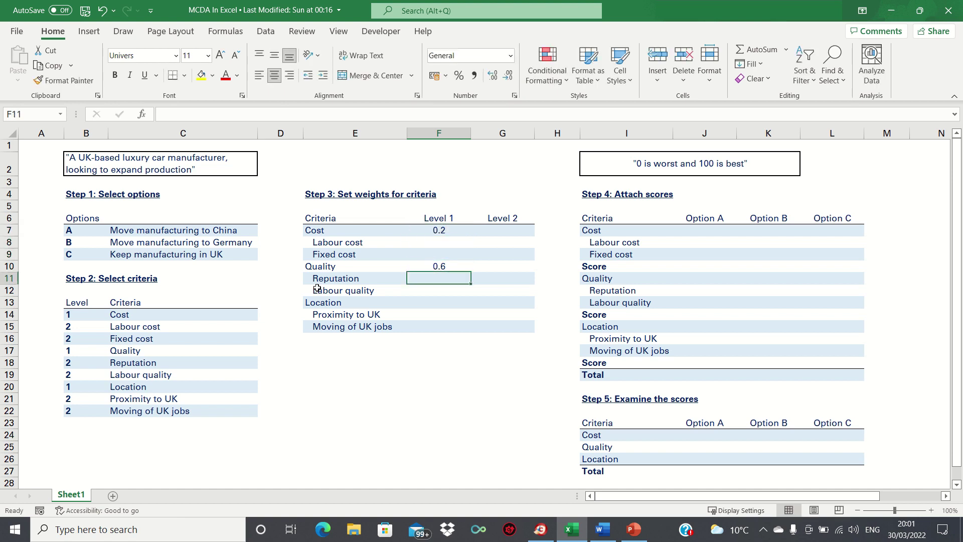
{"action": "type", "text": "0.2"}
{"action": "key", "text": "Return"}
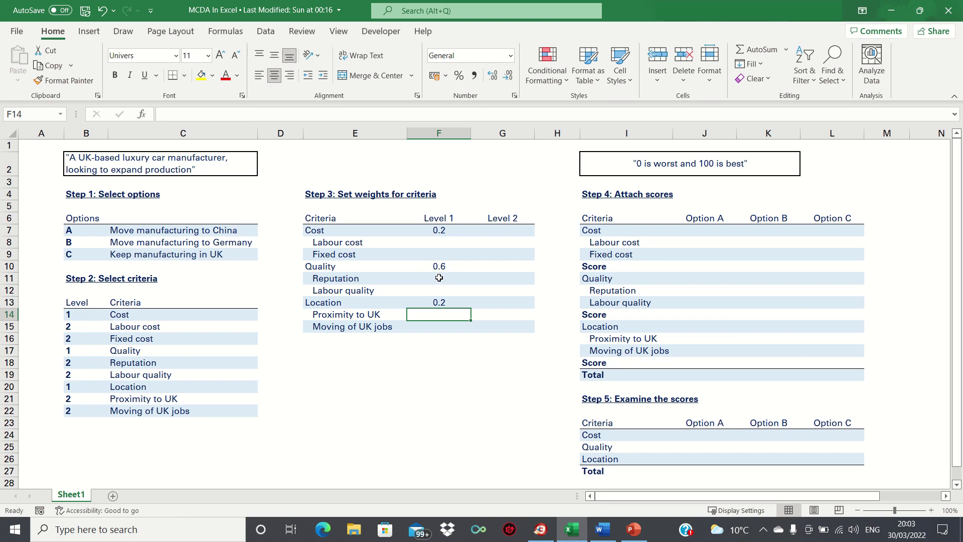
- Give Labour cost and Fixed cost Level 2 weights of 0.5 each
{"action": "key", "text": "Right"}
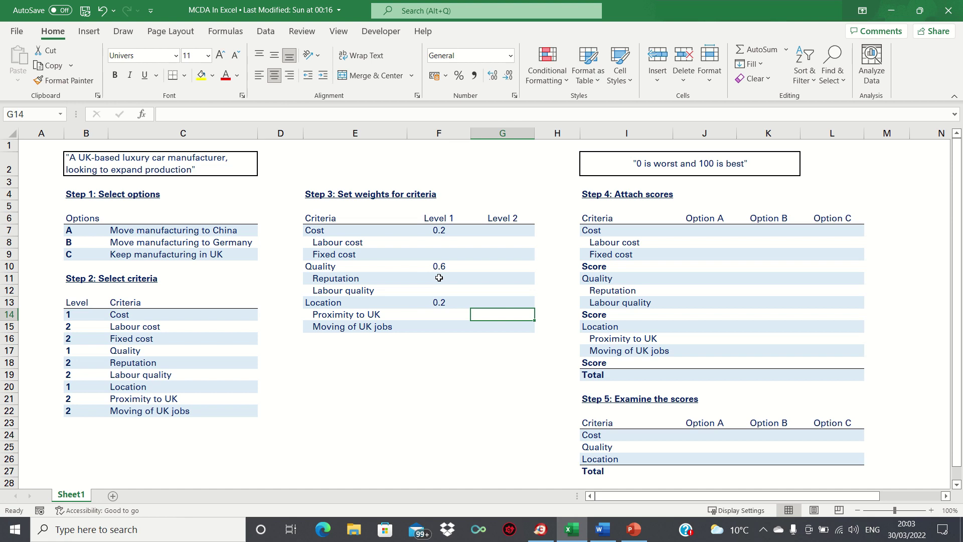
{"action": "key", "text": "ctrl+Up"}
{"action": "key", "text": "Down"}
{"action": "key", "text": "Down"}
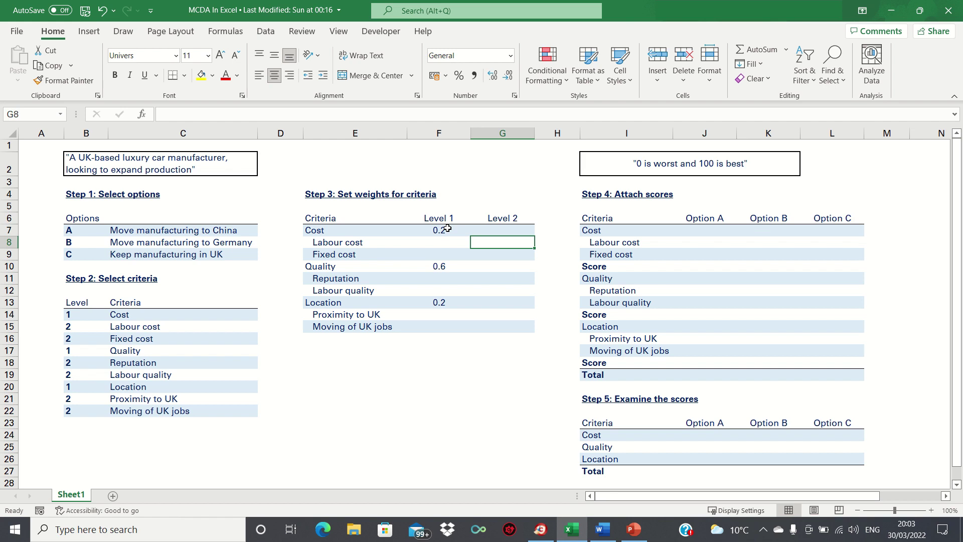
{"action": "type", "text": "0.5"}
{"action": "key", "text": "Return"}
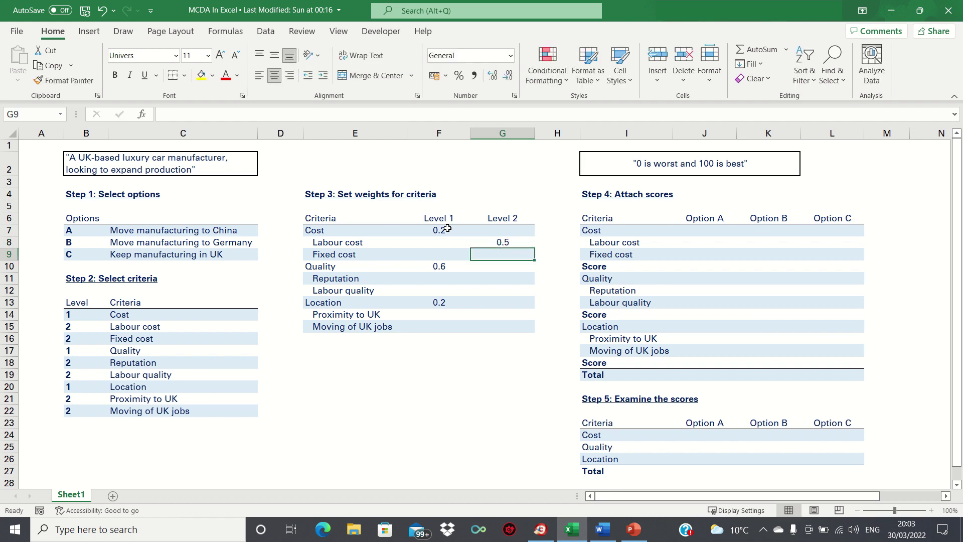
{"action": "type", "text": "0.5"}
{"action": "key", "text": "Return"}
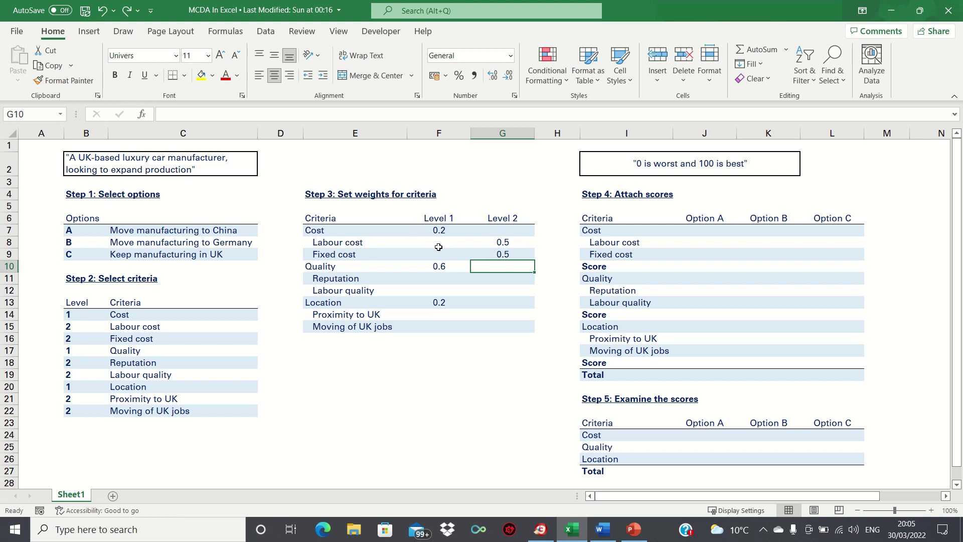
- Enter Level 2 weights Reputation 0.6, Labour quality 0.4, Proximity to UK 0.6, UK jobs 0.4
{"action": "key", "text": "Down"}
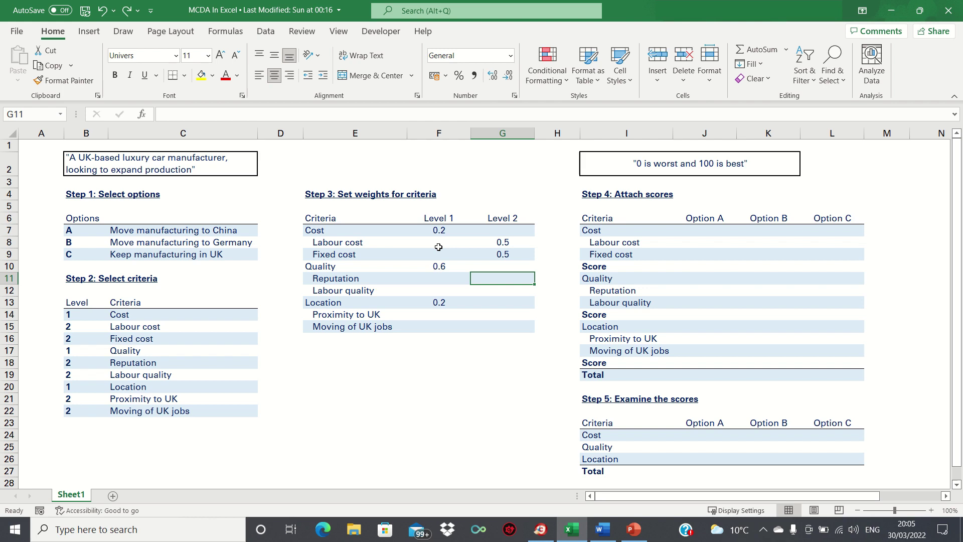
{"action": "type", "text": "0.6"}
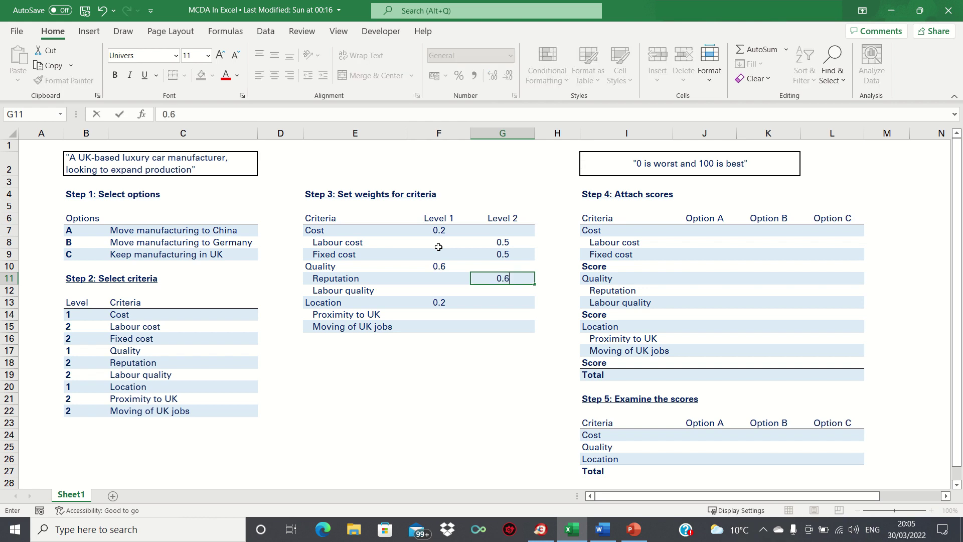
{"action": "key", "text": "Return"}
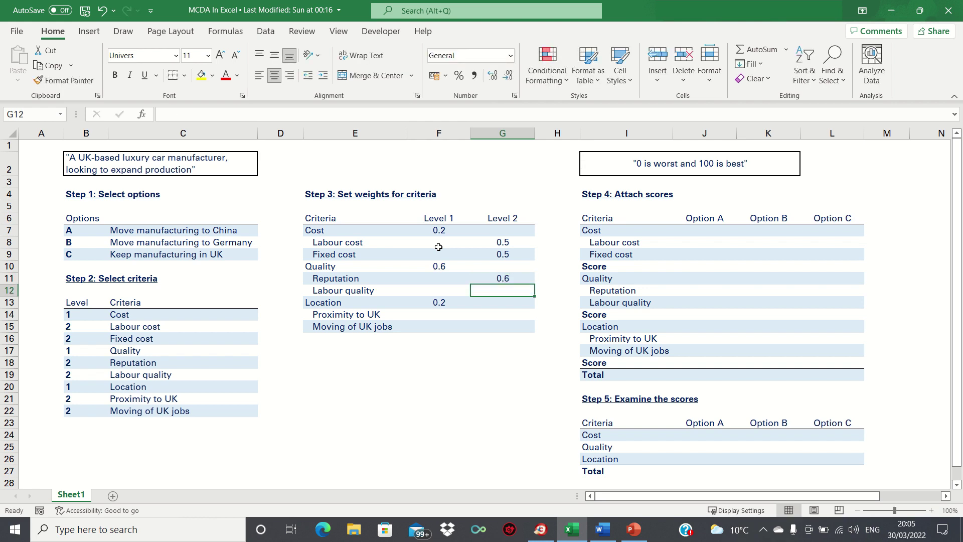
{"action": "type", "text": "0.4"}
{"action": "key", "text": "Return"}
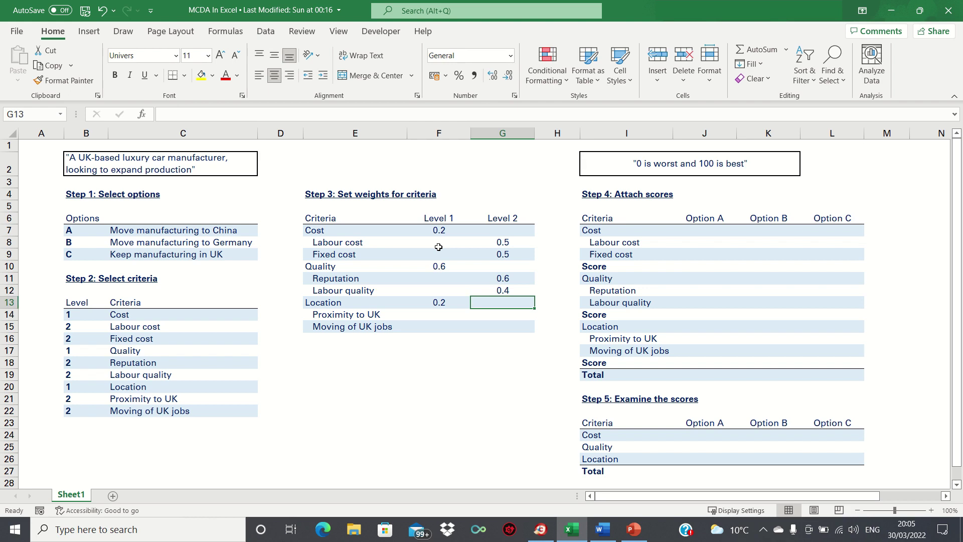
{"action": "key", "text": "Return"}
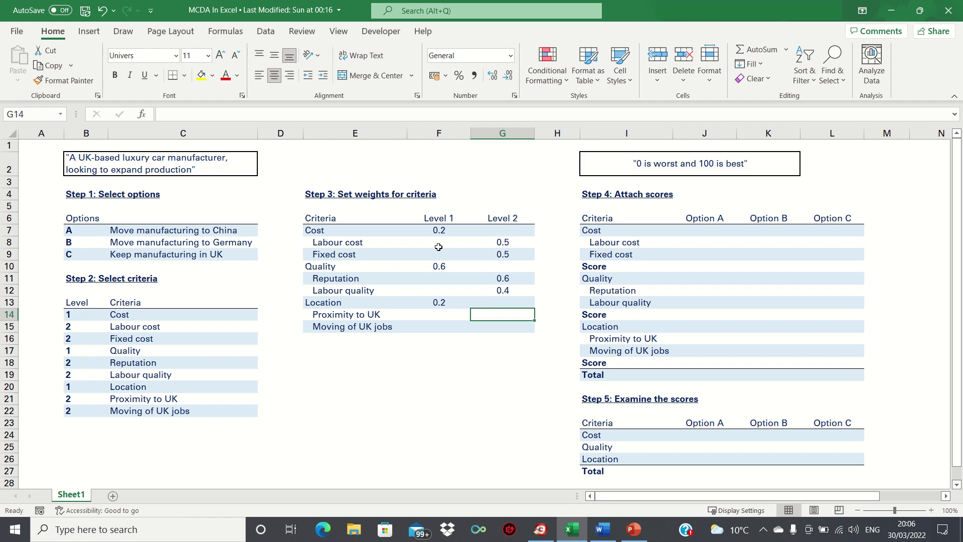
{"action": "type", "text": "0.6"}
{"action": "key", "text": "Return"}
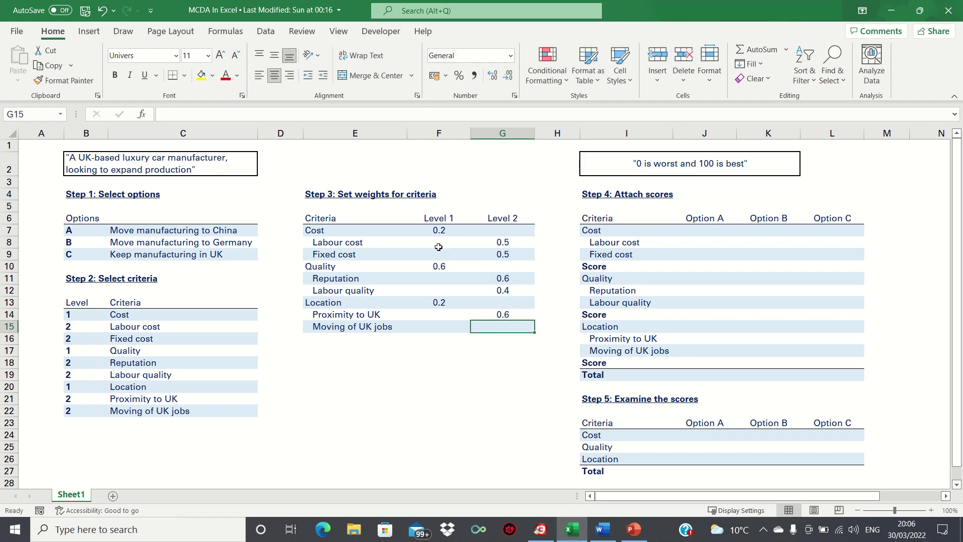
{"action": "type", "text": "0.4"}
{"action": "key", "text": "Return"}
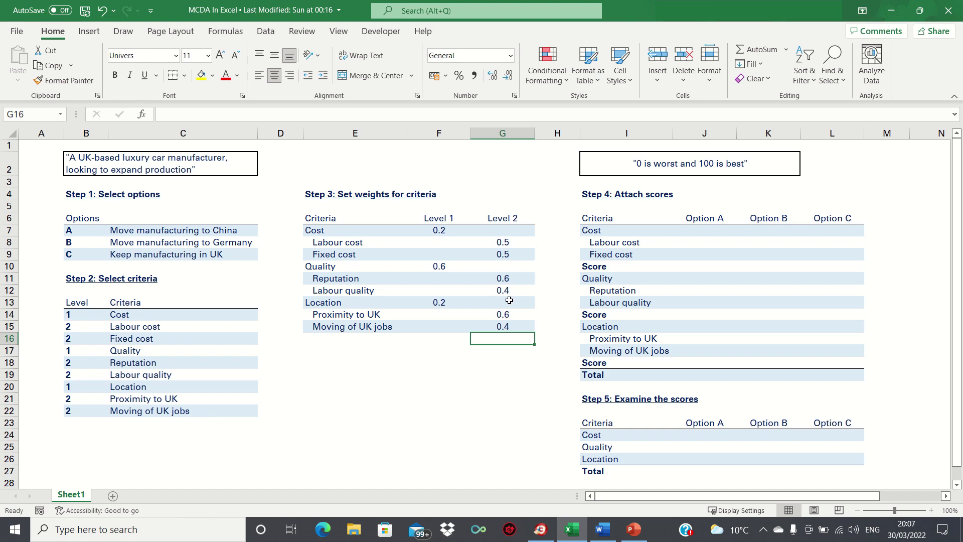
{"action": "left_click", "coordinate": [695, 242]}
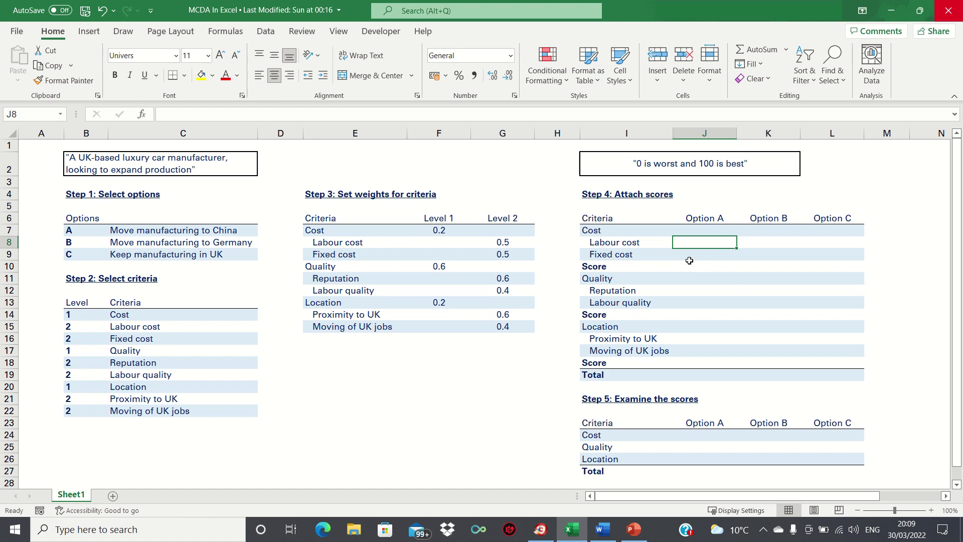
- Score Labour cost 100, 0 and 20 for Options A, B and C
{"action": "type", "text": "100"}
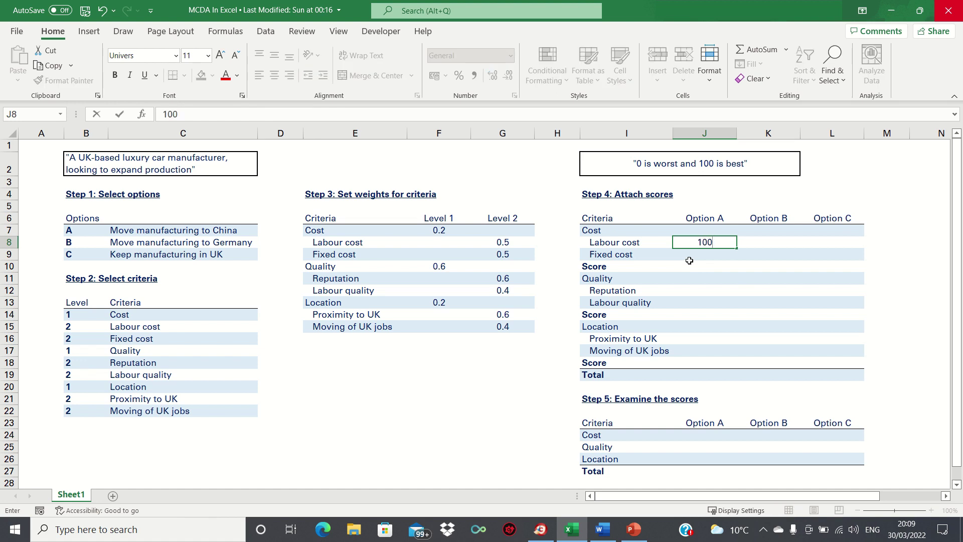
{"action": "key", "text": "Tab"}
{"action": "type", "text": "0"}
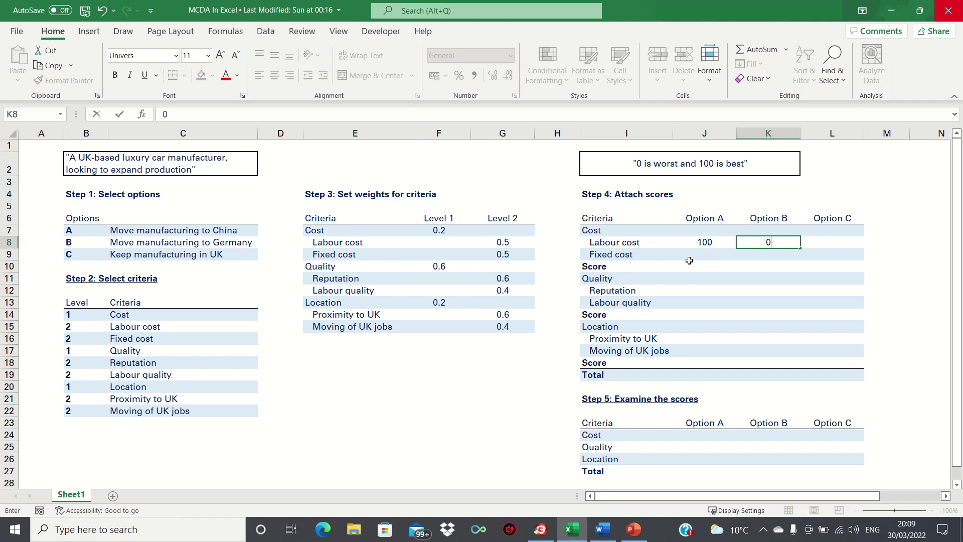
{"action": "key", "text": "Tab"}
{"action": "type", "text": "20"}
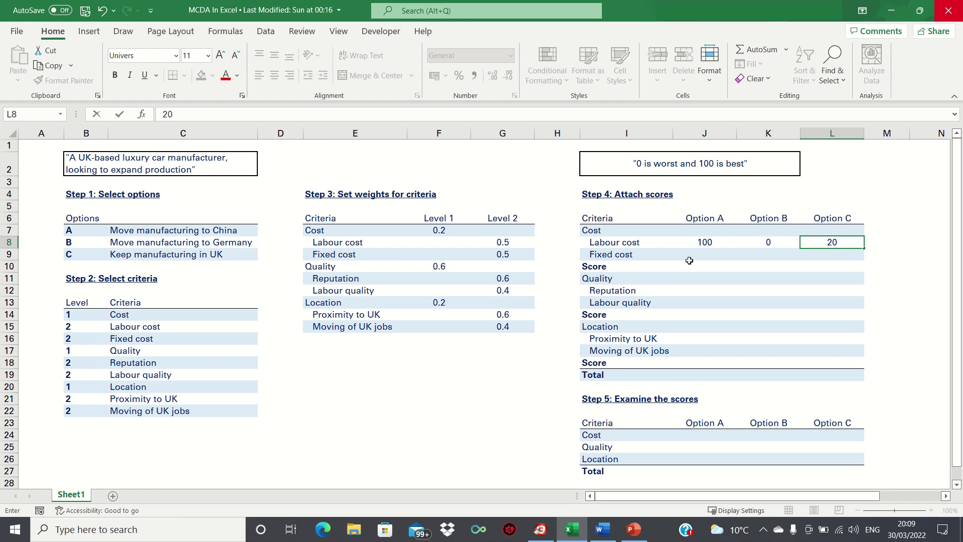
{"action": "key", "text": "Return"}
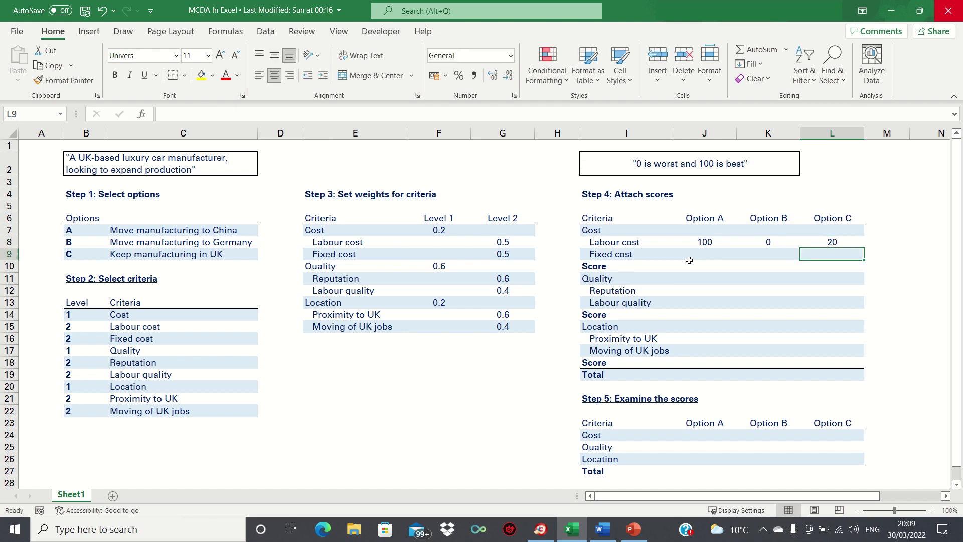
- Score Fixed cost 100, 20 and 0 for Options A, B and C
{"action": "key", "text": "Left"}
{"action": "key", "text": "Left"}
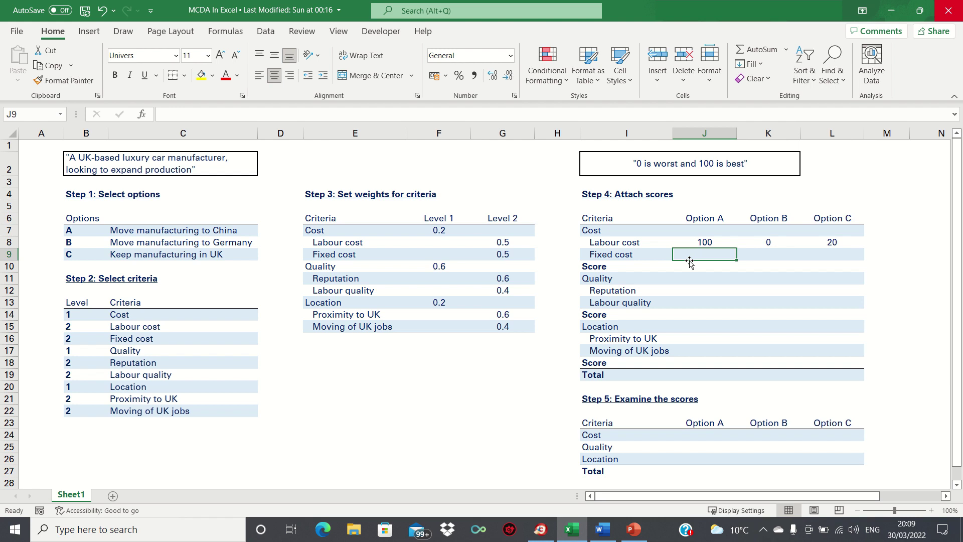
{"action": "type", "text": "100"}
{"action": "key", "text": "Tab"}
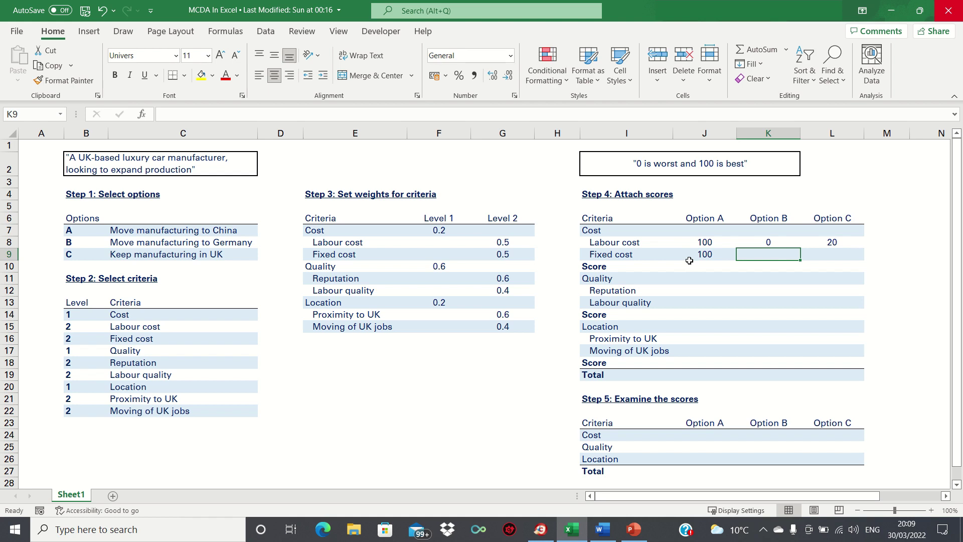
{"action": "type", "text": "20"}
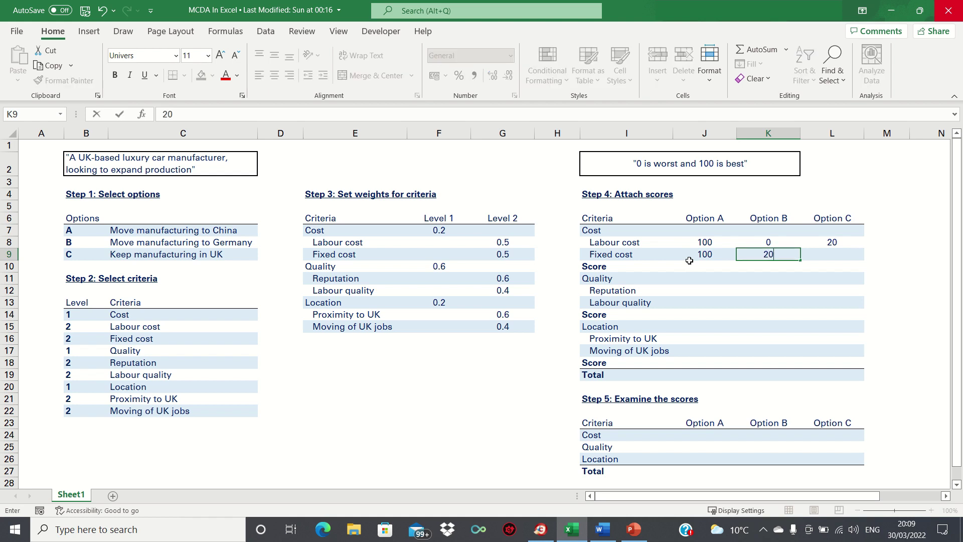
{"action": "key", "text": "Tab"}
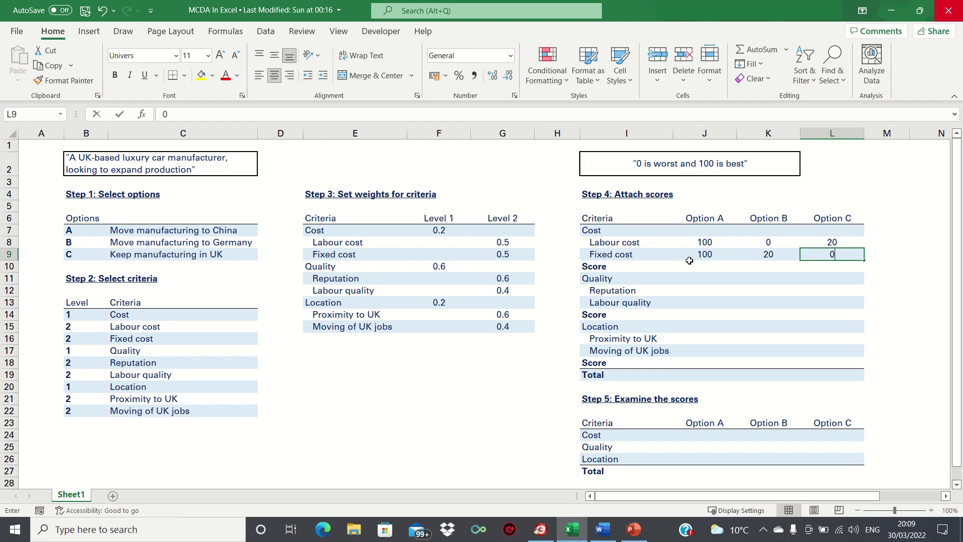
{"action": "key", "text": "Return"}
{"action": "key", "text": "Down"}
{"action": "key", "text": "Down"}
{"action": "key", "text": "Left"}
{"action": "key", "text": "Left"}
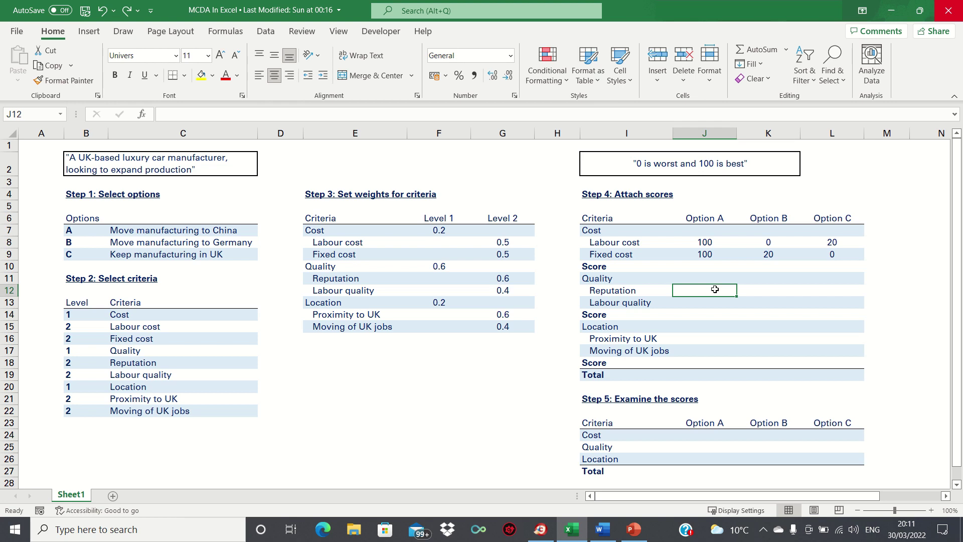
- Score Reputation 0, 100 and 50 for Options A, B and C
{"action": "key", "text": "Down"}
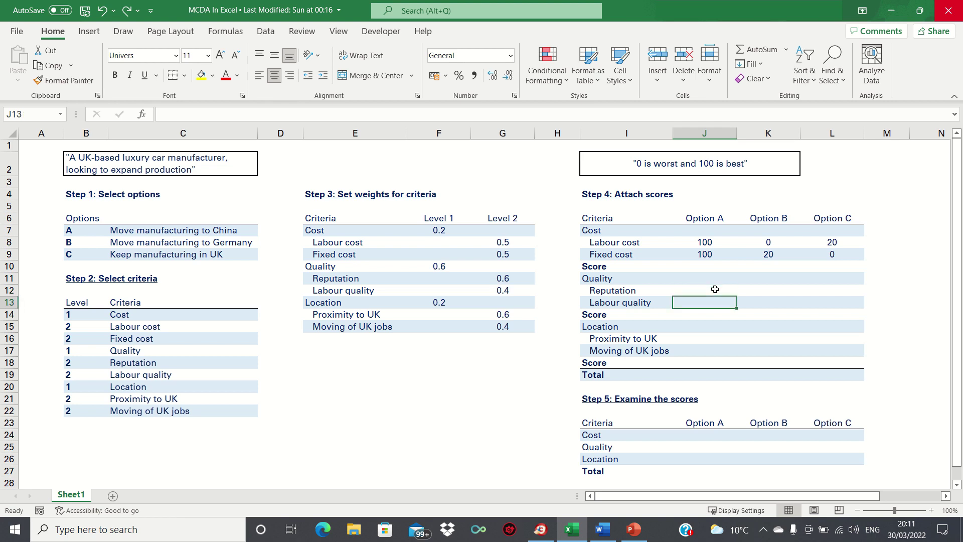
{"action": "key", "text": "Up"}
{"action": "key", "text": "Right"}
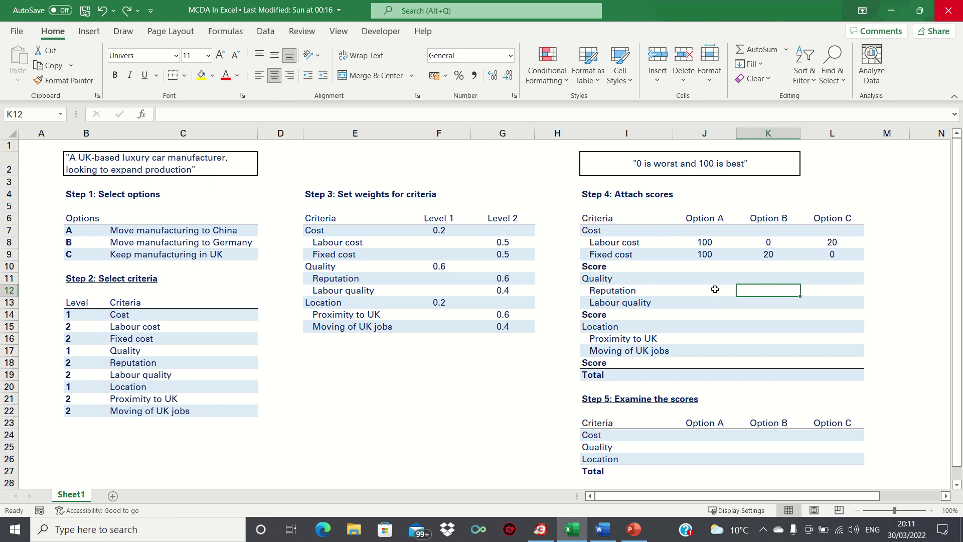
{"action": "type", "text": "100"}
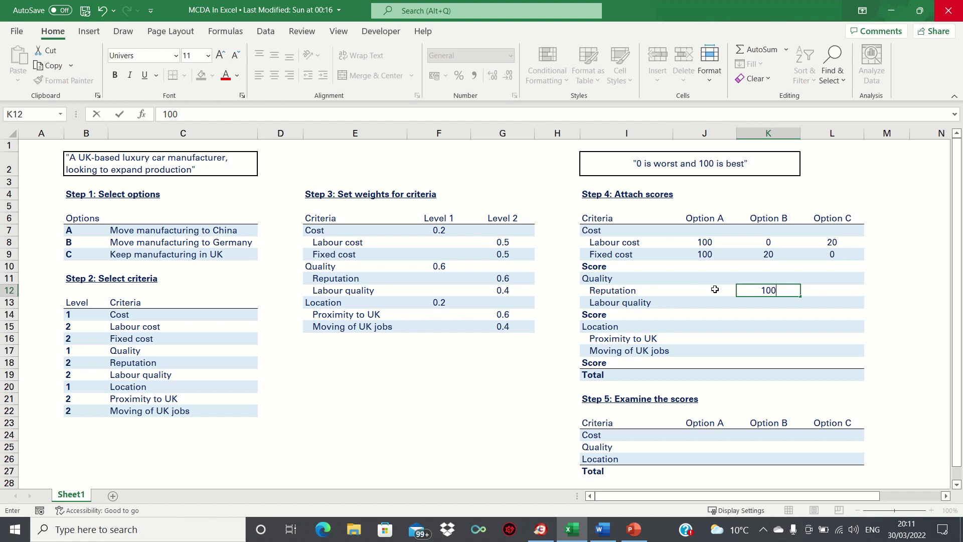
{"action": "key", "text": "Tab"}
{"action": "type", "text": "50"}
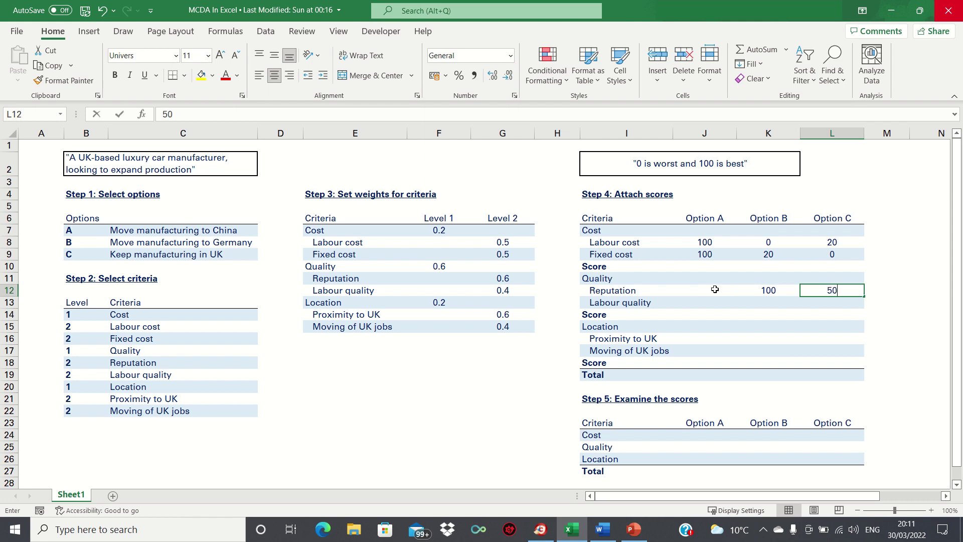
{"action": "key", "text": "Left"}
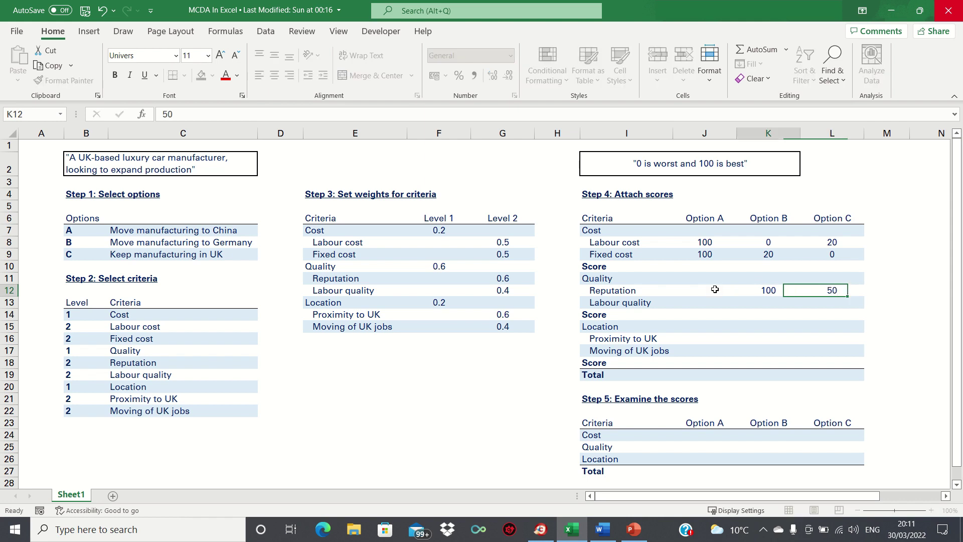
{"action": "left_click", "coordinate": [715, 289]}
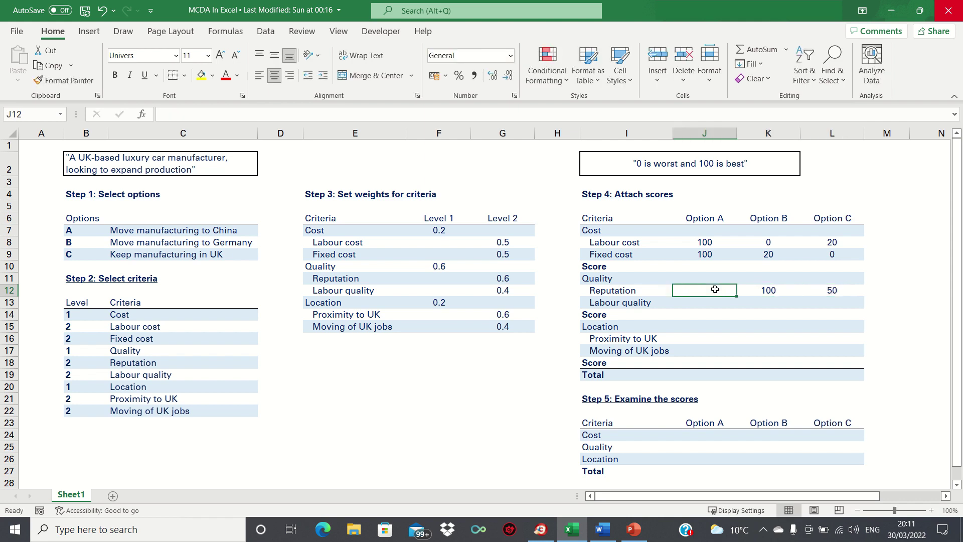
{"action": "type", "text": "0"}
{"action": "key", "text": "Return"}
- Score Labour quality 0, 100 and 50 for Options A, B and C
{"action": "type", "text": "0"}
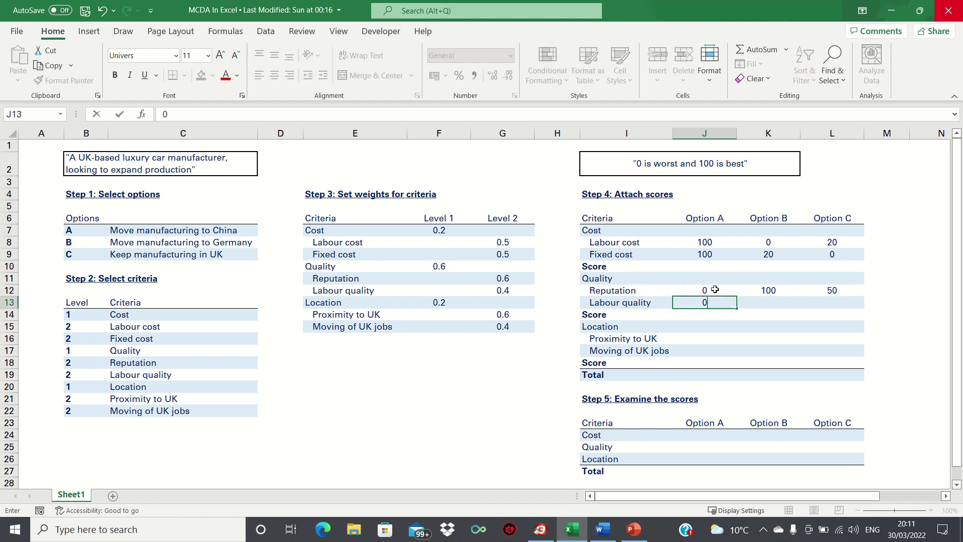
{"action": "key", "text": "Right"}
{"action": "type", "text": "100"}
{"action": "key", "text": "Right"}
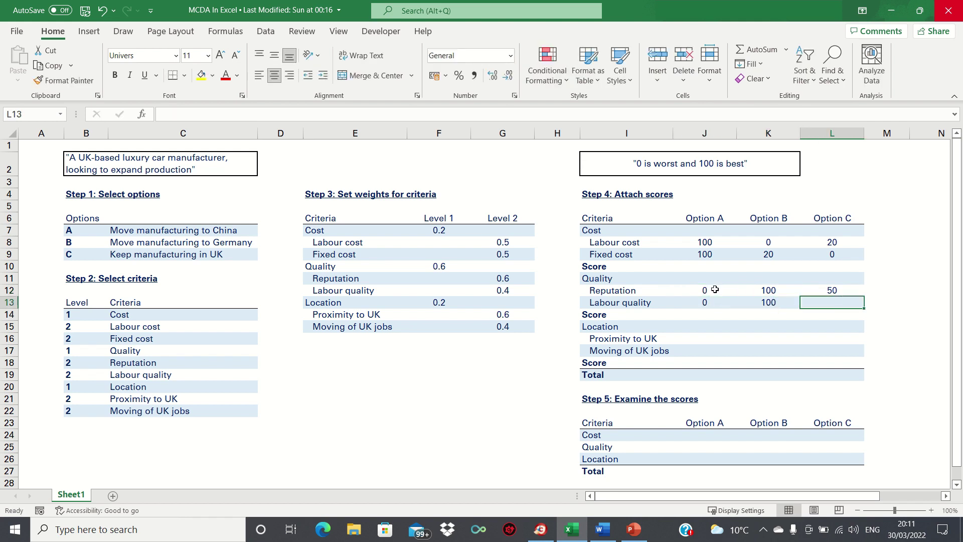
{"action": "type", "text": "50"}
{"action": "key", "text": "Return"}
- Score Proximity to UK 0, 80 and 100 for Options A, B and C
{"action": "key", "text": "Down"}
{"action": "key", "text": "Down"}
{"action": "key", "text": "Left"}
{"action": "key", "text": "Left"}
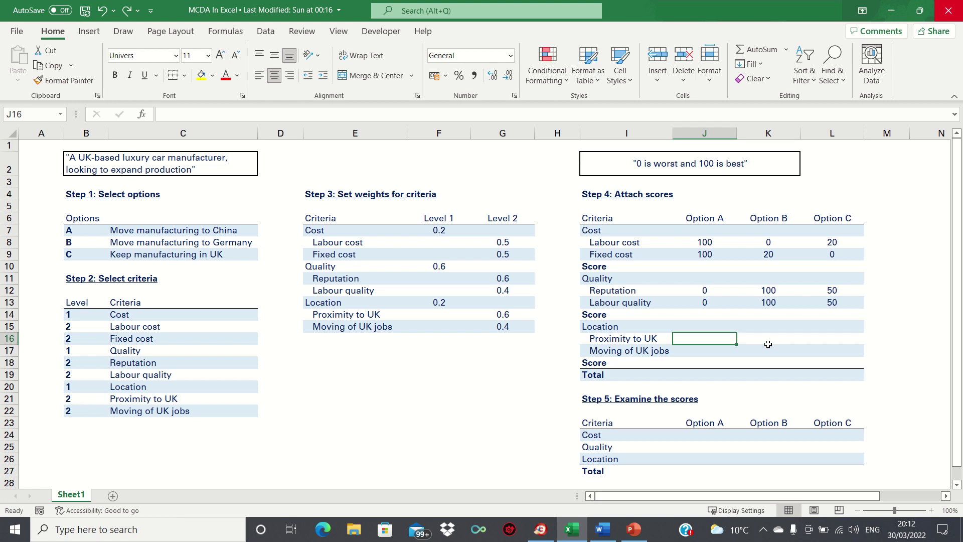
{"action": "type", "text": "0"}
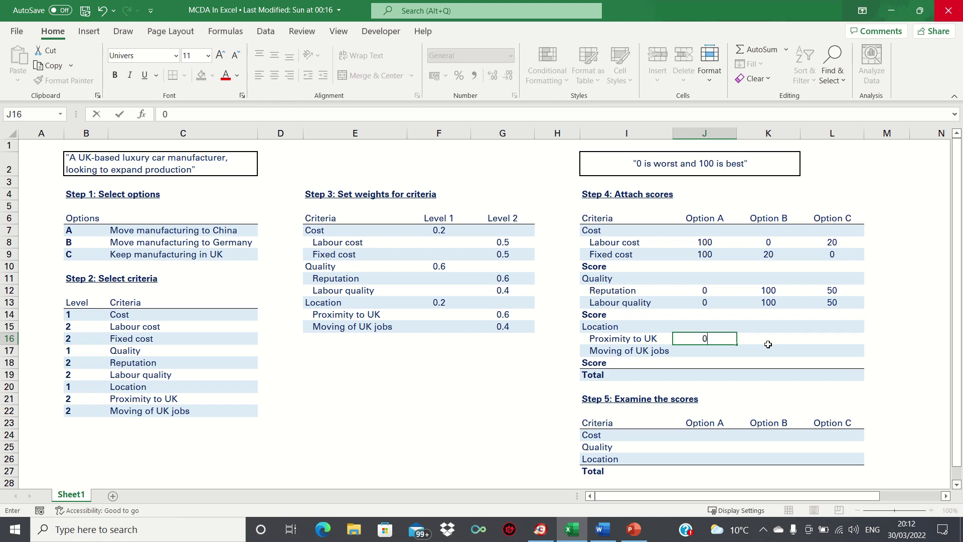
{"action": "left_click", "coordinate": [769, 344]}
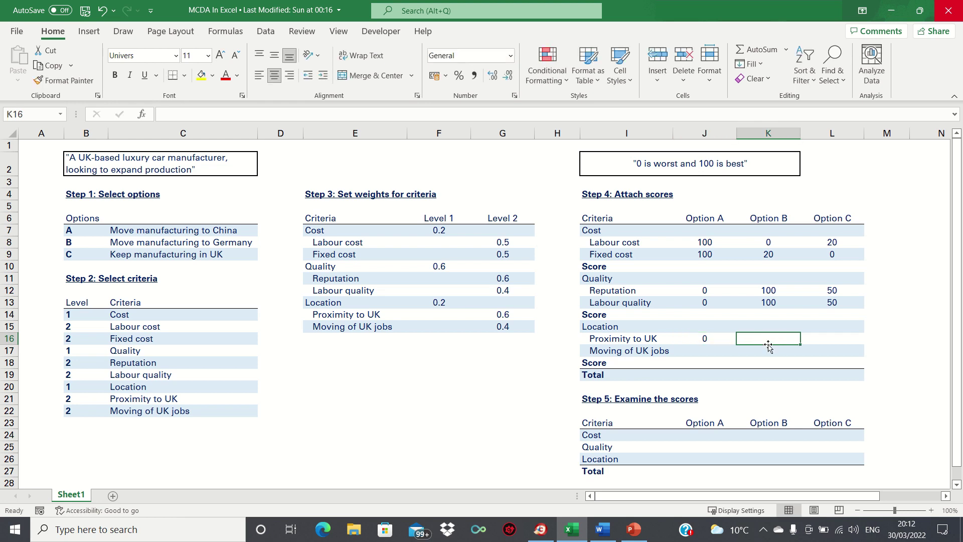
{"action": "type", "text": "80"}
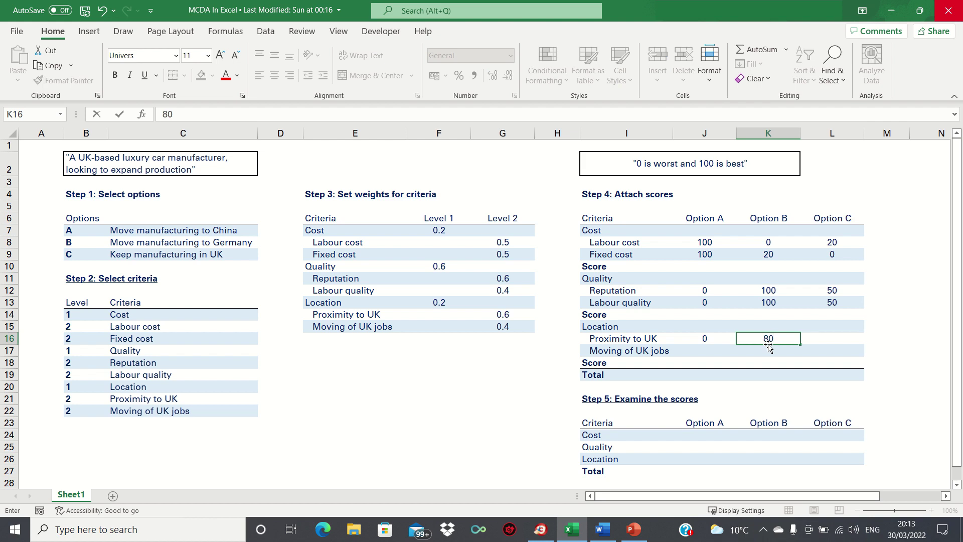
{"action": "key", "text": "Tab"}
{"action": "type", "text": "100"}
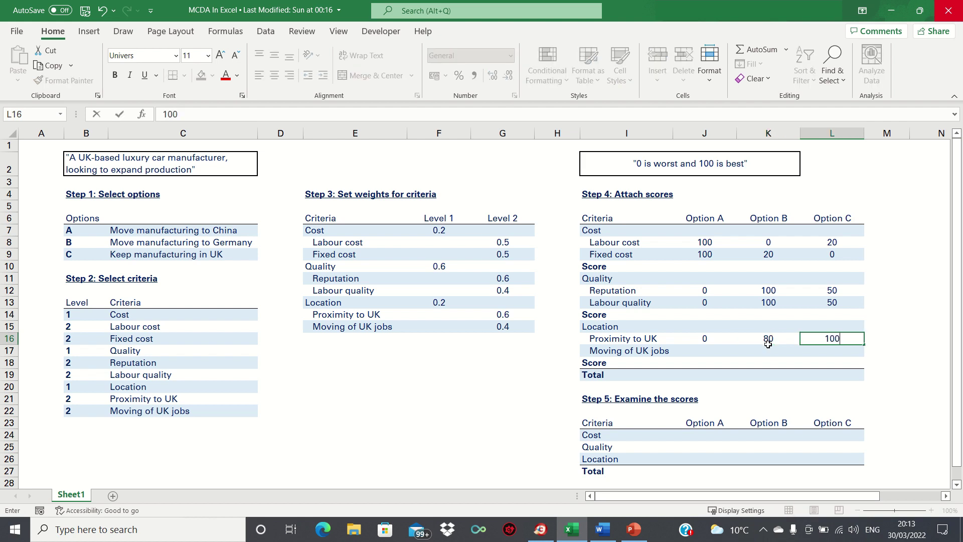
{"action": "key", "text": "Return"}
- Score Moving of UK jobs 0, 0 and 100 for Options A, B and C
{"action": "key", "text": "Left"}
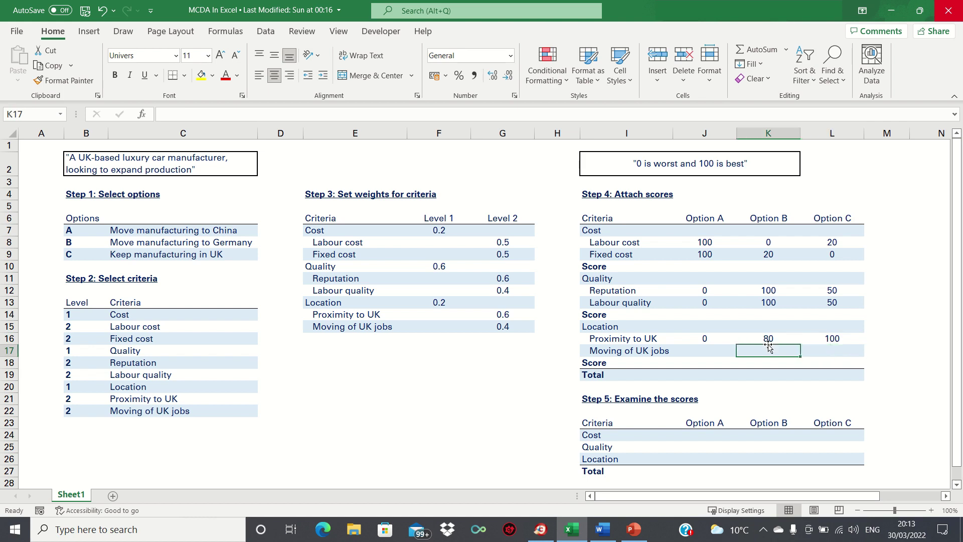
{"action": "key", "text": "Left"}
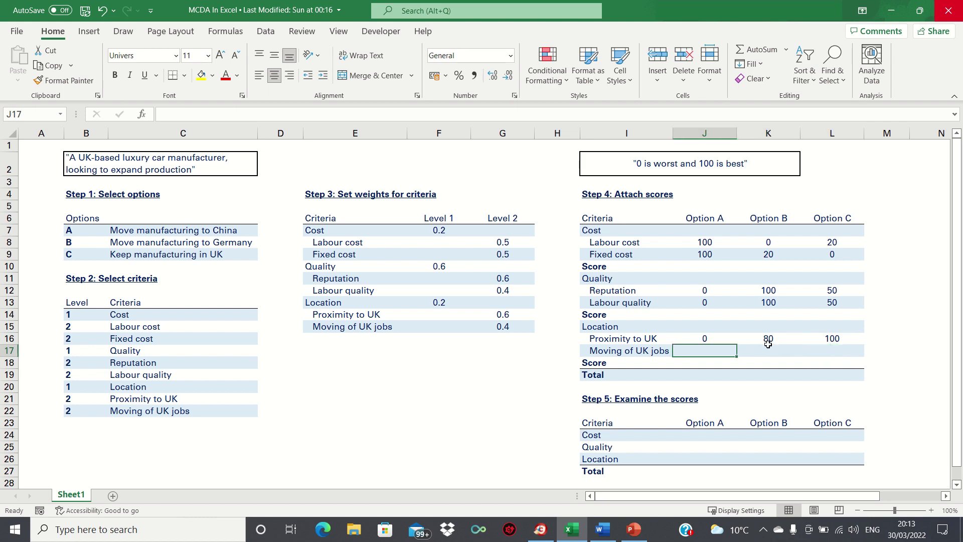
{"action": "left_click", "coordinate": [769, 346]}
{"action": "key", "text": "Right"}
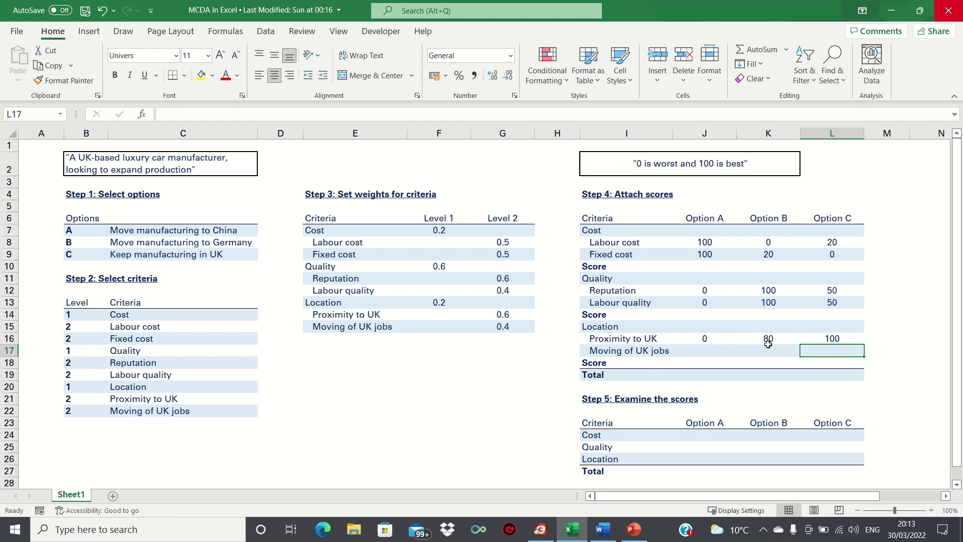
{"action": "type", "text": "100"}
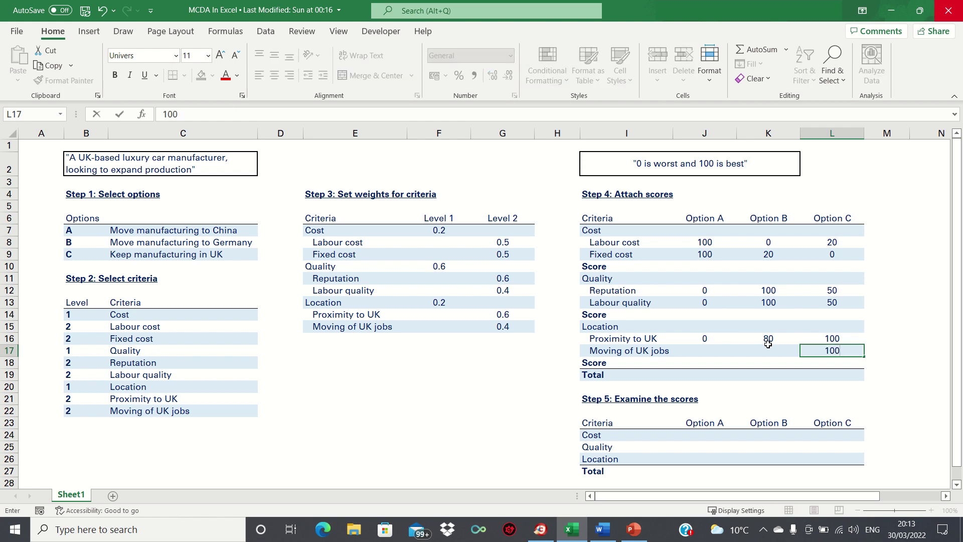
{"action": "key", "text": "Left"}
{"action": "key", "text": "Left"}
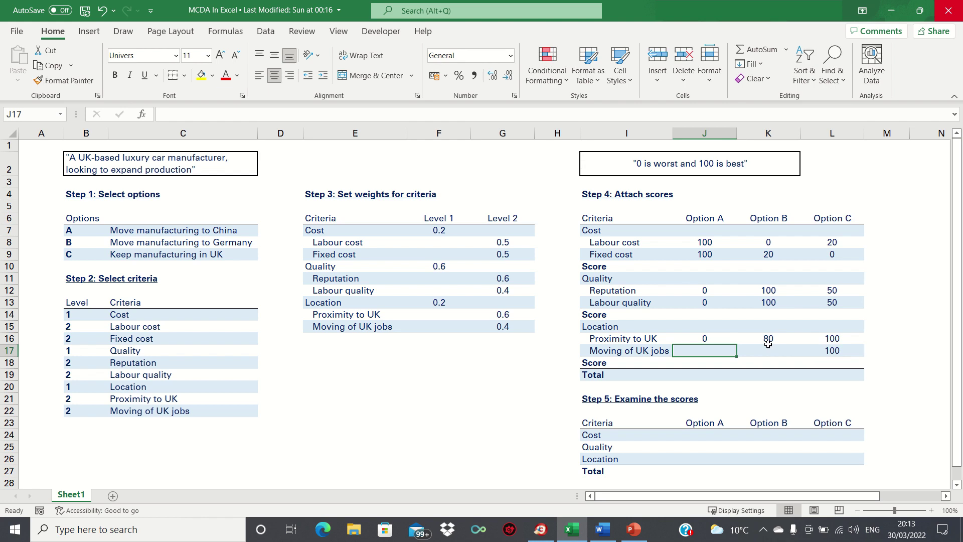
{"action": "type", "text": "0"}
{"action": "key", "text": "Right"}
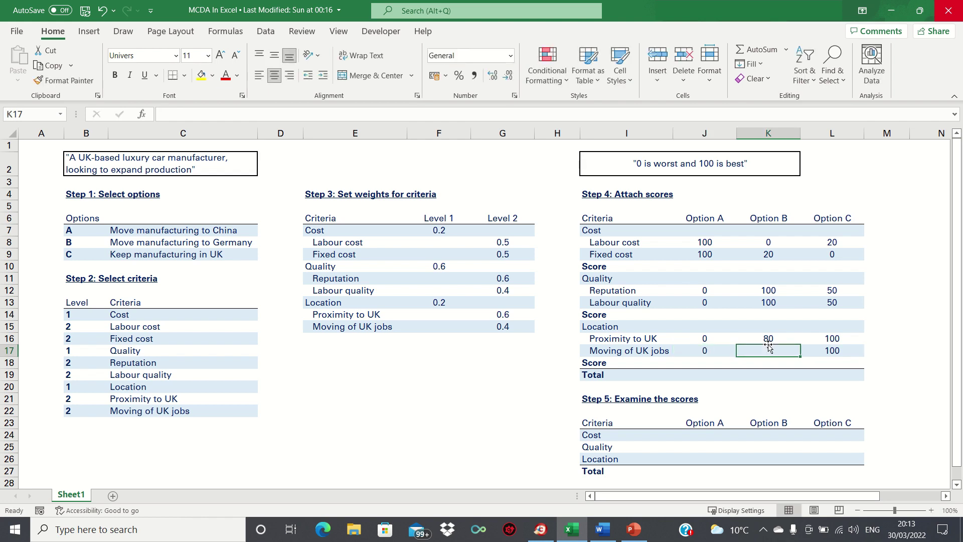
{"action": "type", "text": "0"}
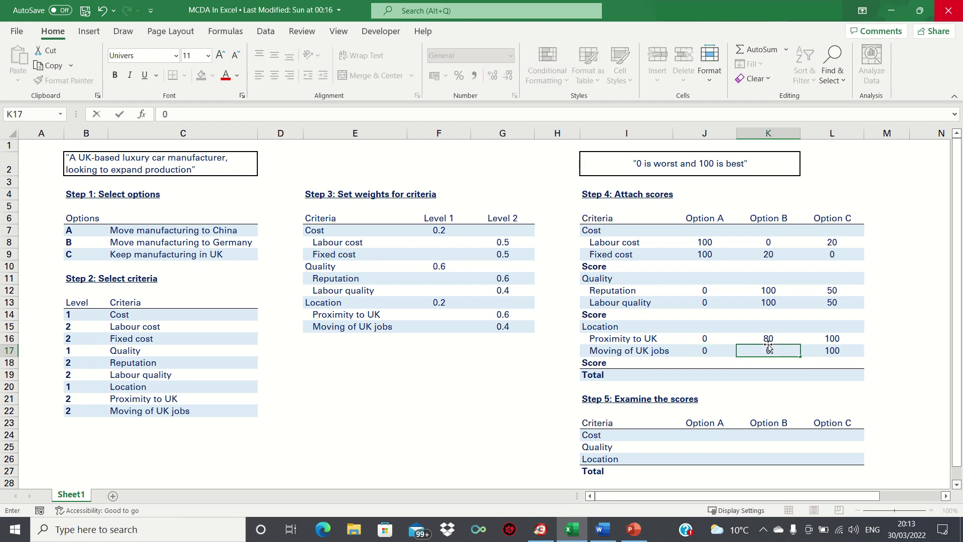
{"action": "key", "text": "Right"}
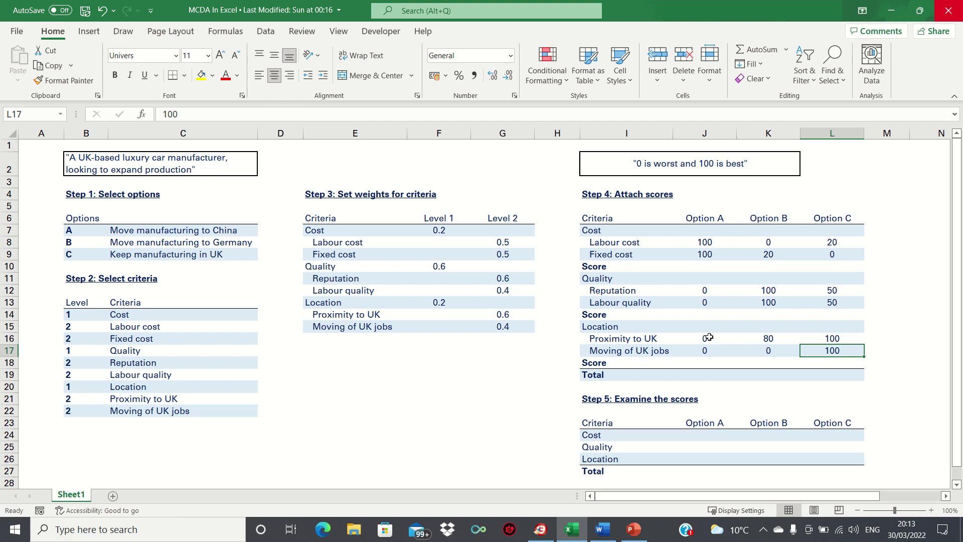
{"action": "left_click", "coordinate": [701, 264]}
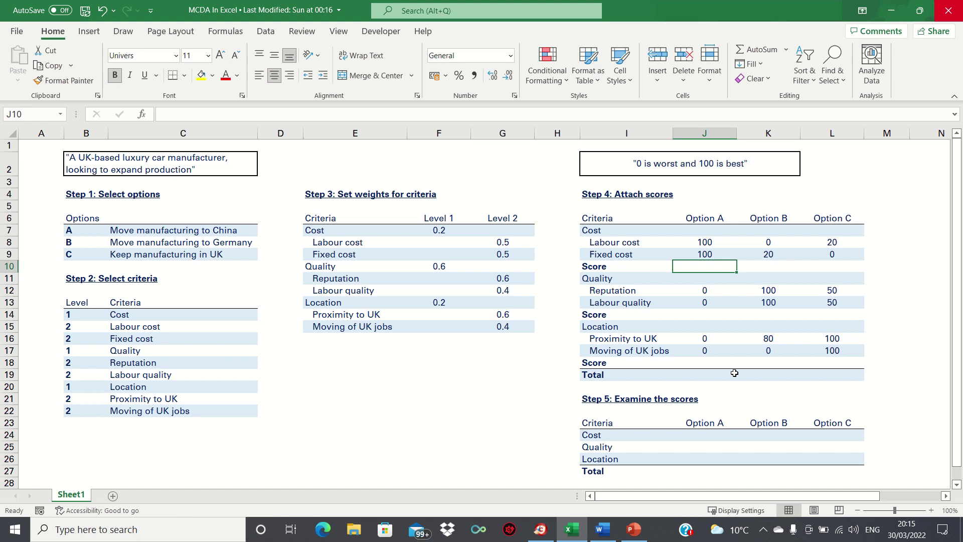
- Enter =SUMPRODUCT(G8:G9,J8:J9)*F7 in J10, giving Option A's Cost score of 20
{"action": "type", "text": "=SUMPRODU"}
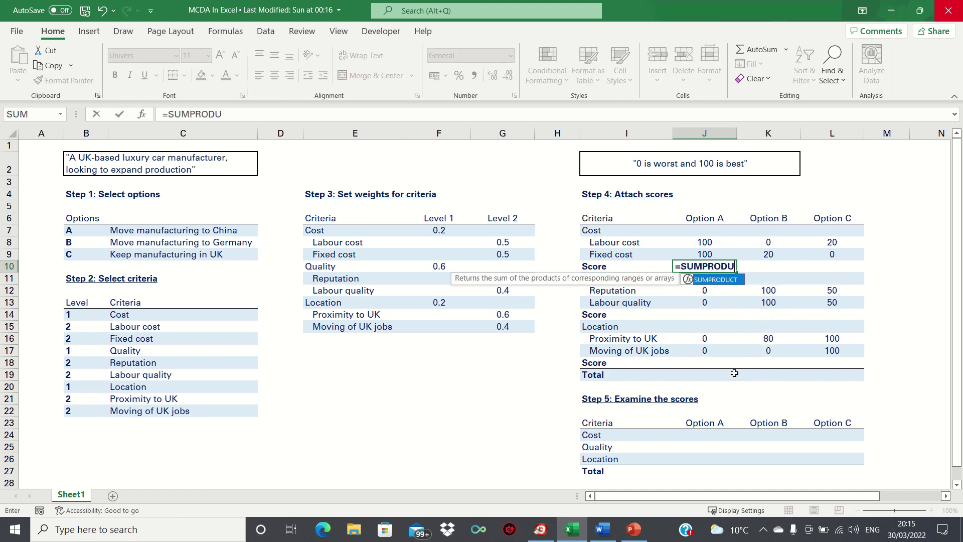
{"action": "type", "text": "CT("}
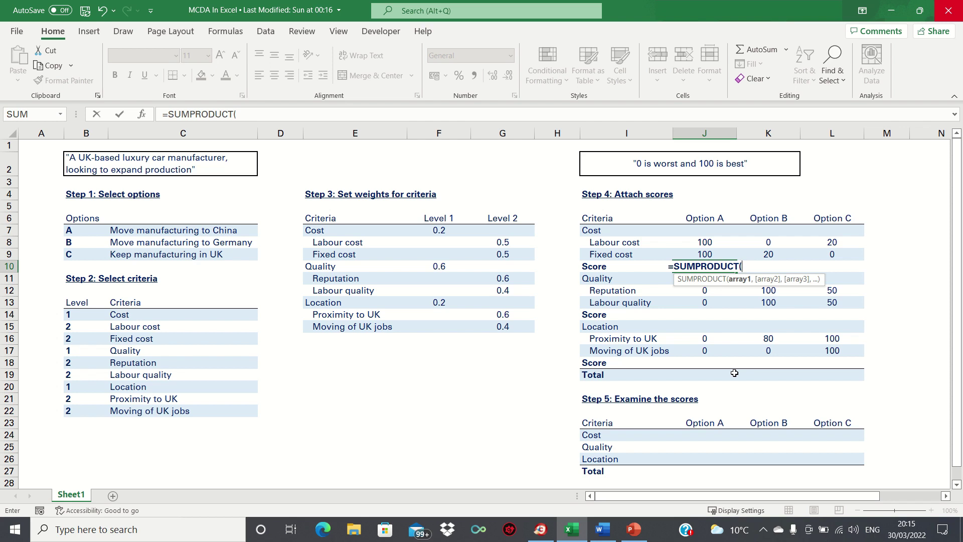
{"action": "left_click", "coordinate": [501, 242]}
{"action": "key", "text": "shift+Down"}
{"action": "type", "text": ","}
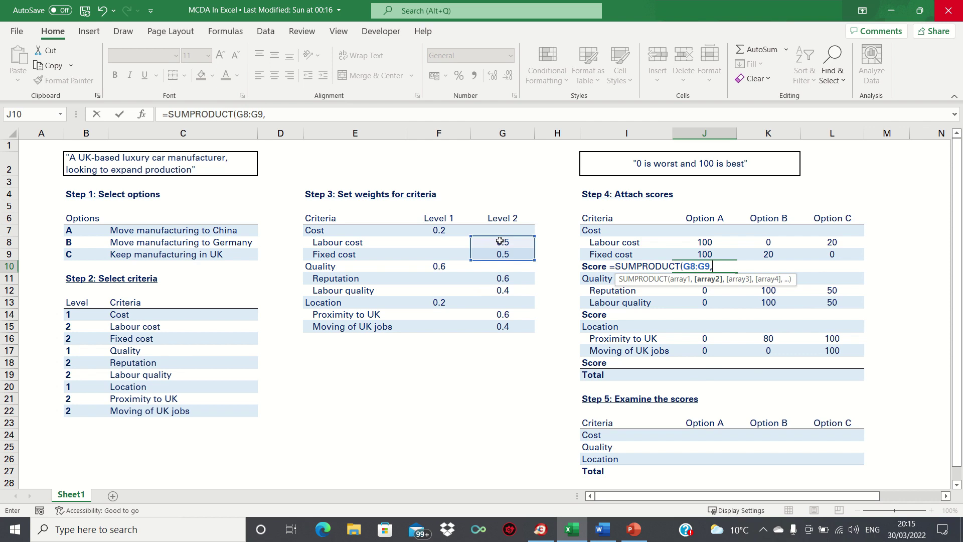
{"action": "left_click", "coordinate": [707, 241]}
{"action": "key", "text": "shift+Down"}
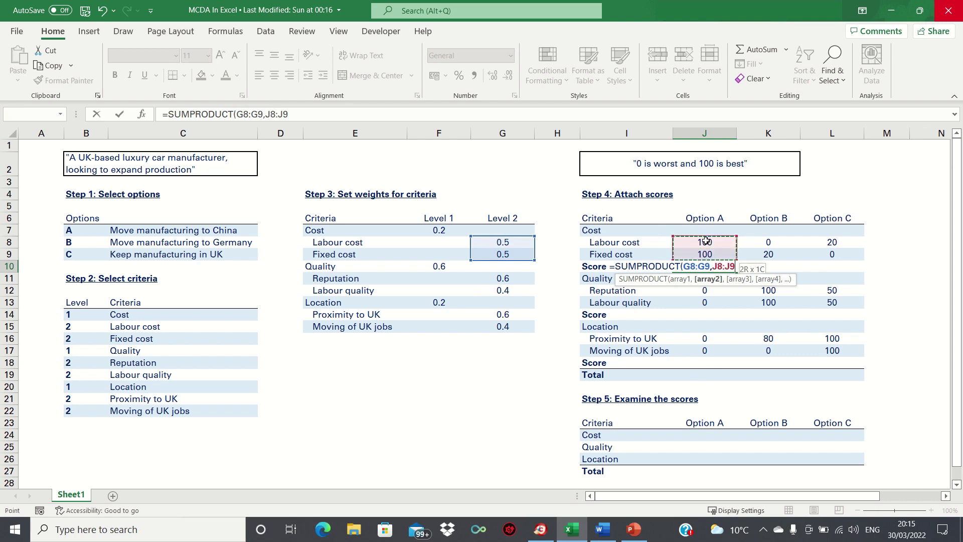
{"action": "type", "text": ")"}
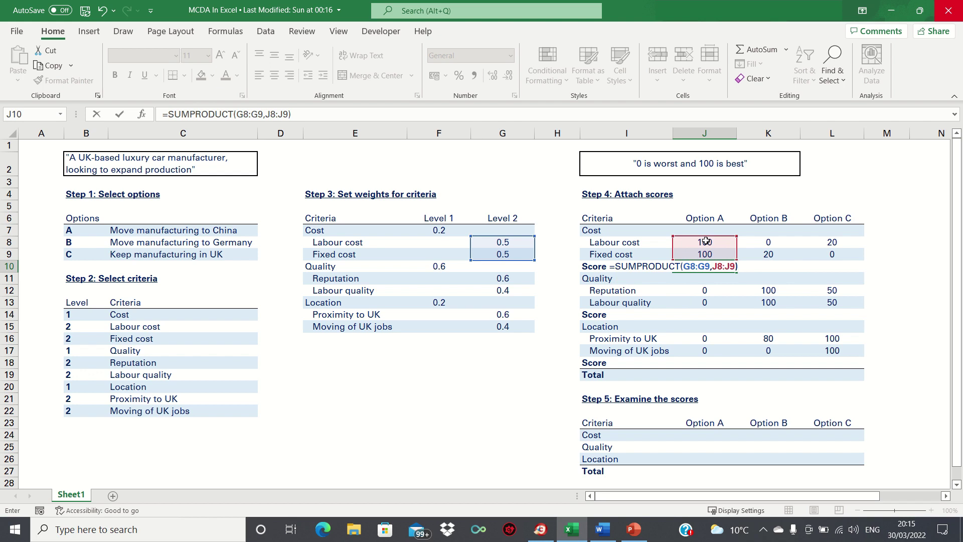
{"action": "type", "text": "*"}
{"action": "left_click", "coordinate": [447, 229]}
{"action": "key", "text": "Return"}
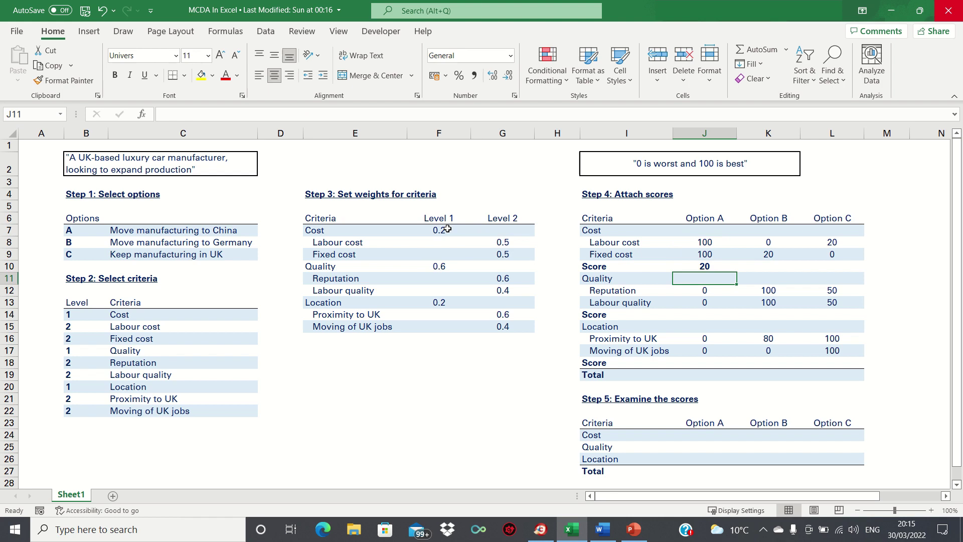
{"action": "key", "text": "Up"}
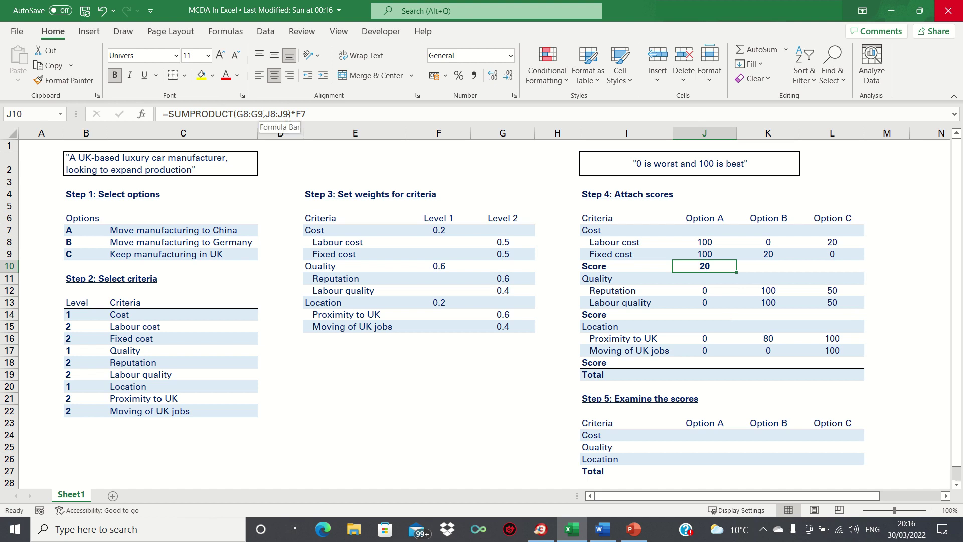
- Make F7 and G8:G9 absolute in J10's formula and fill it to L10 (20, 2, 2)
{"action": "left_click", "coordinate": [312, 112]}
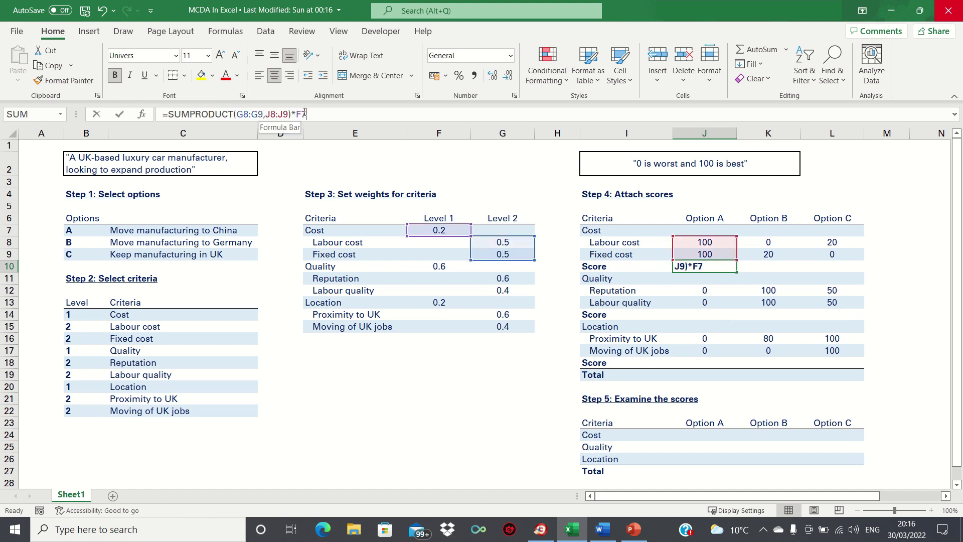
{"action": "left_click_drag", "start_coordinate": [311, 113], "coordinate": [296, 112]}
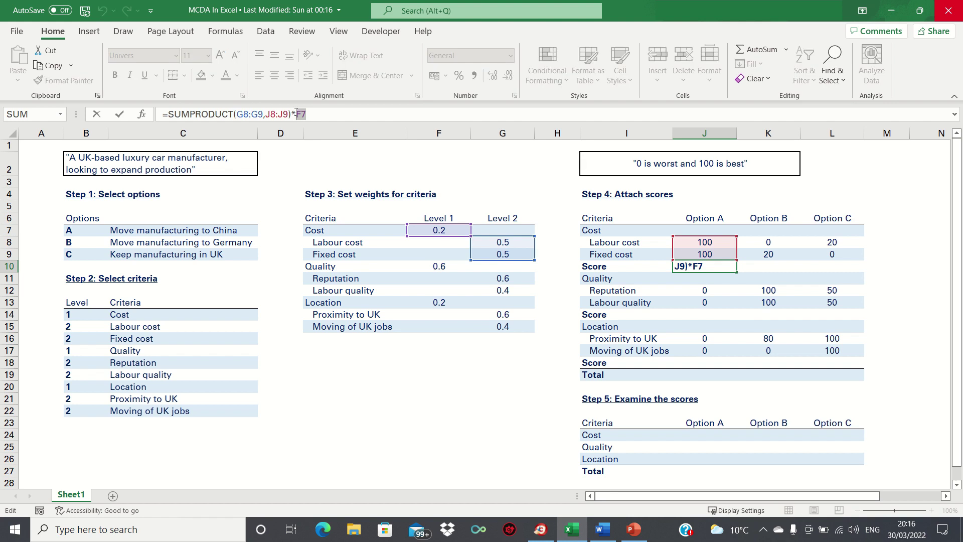
{"action": "key", "text": "F4"}
{"action": "left_click_drag", "start_coordinate": [264, 114], "coordinate": [239, 114]}
{"action": "key", "text": "F4"}
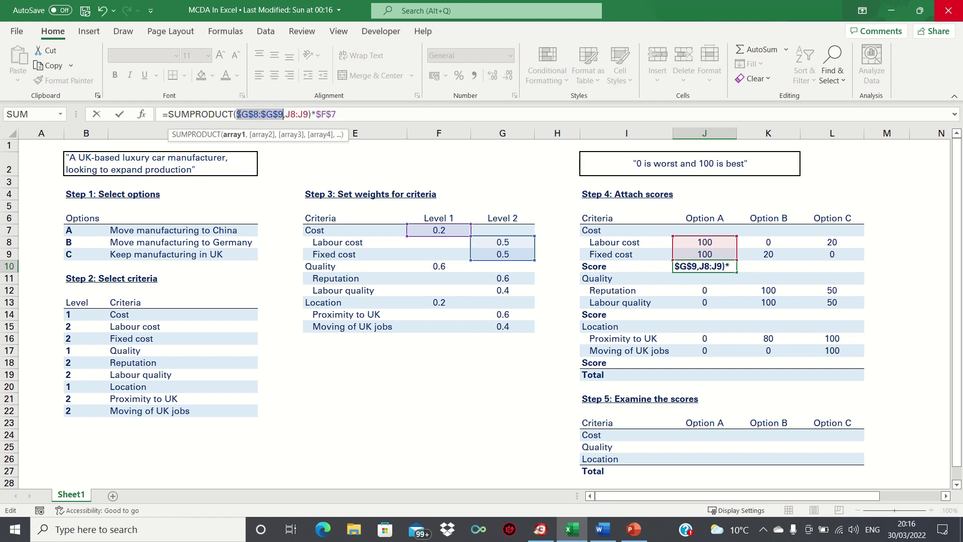
{"action": "key", "text": "Return"}
{"action": "key", "text": "Up"}
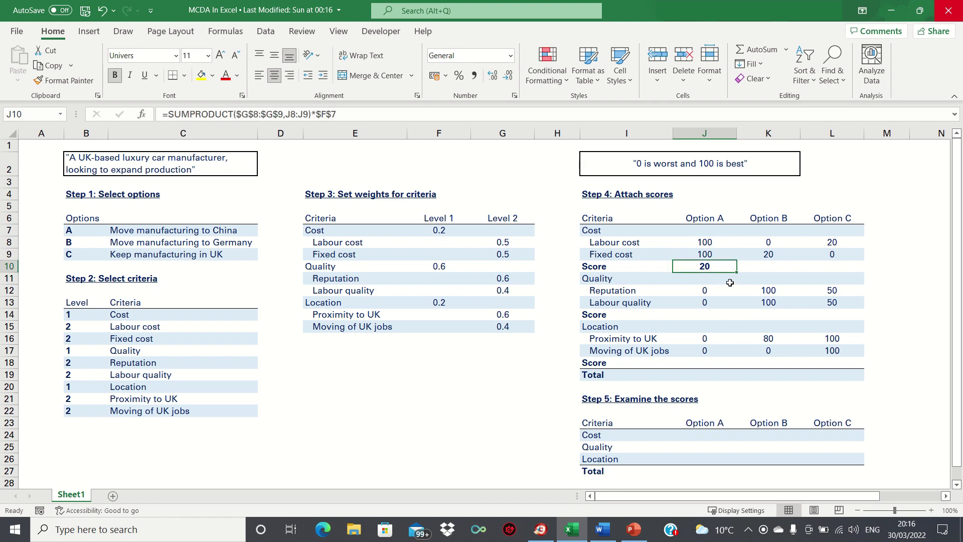
{"action": "left_click_drag", "start_coordinate": [738, 274], "coordinate": [863, 274]}
{"action": "left_click", "coordinate": [707, 317]}
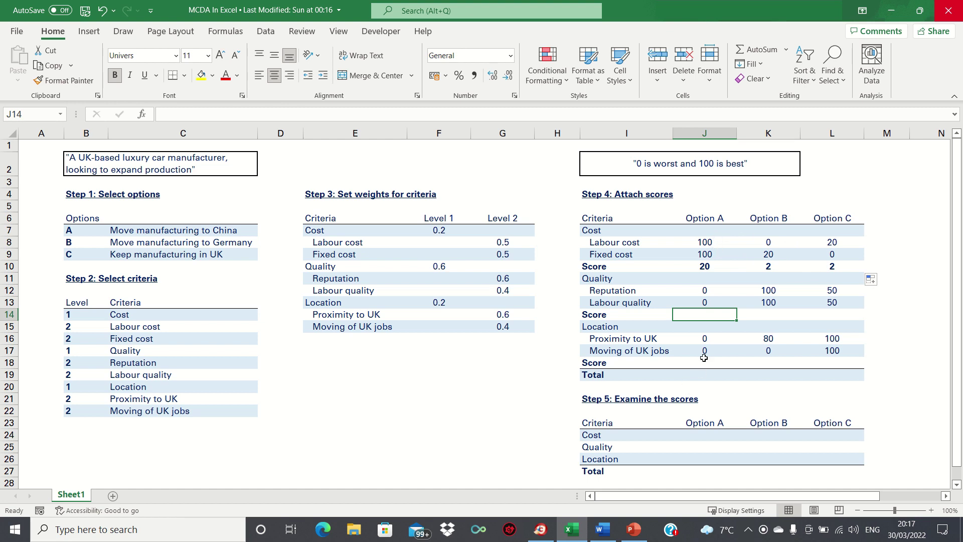
- Build =SUMPRODUCT(J12:J13,G11:G12)*F10 in J14 for Option A's Quality score
{"action": "type", "text": "="}
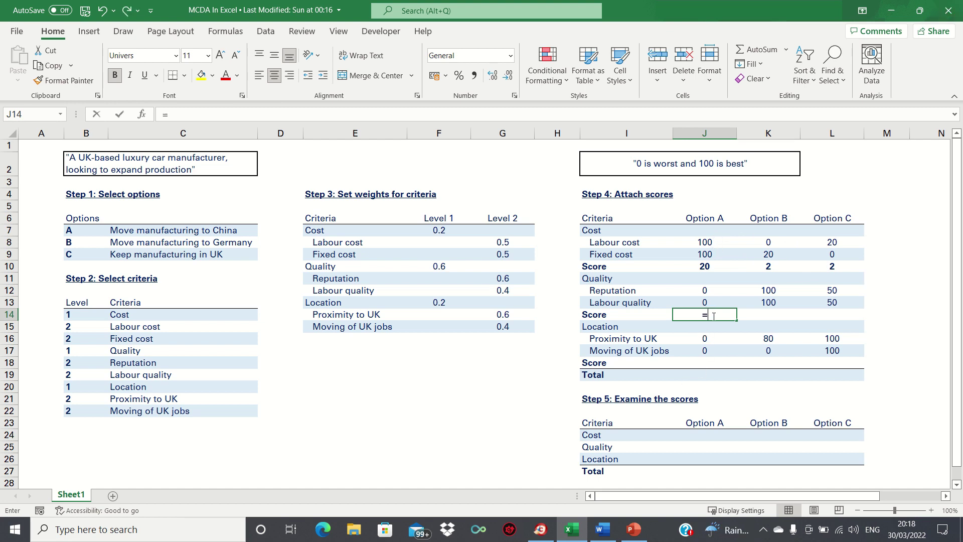
{"action": "type", "text": "SUMPRODUCT("}
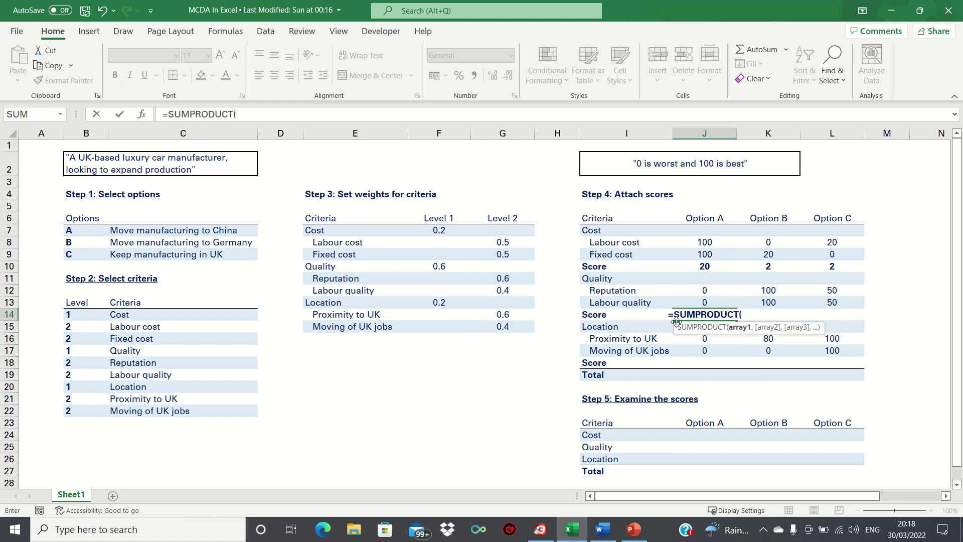
{"action": "left_click", "coordinate": [703, 291]}
{"action": "key", "text": "shift+Down"}
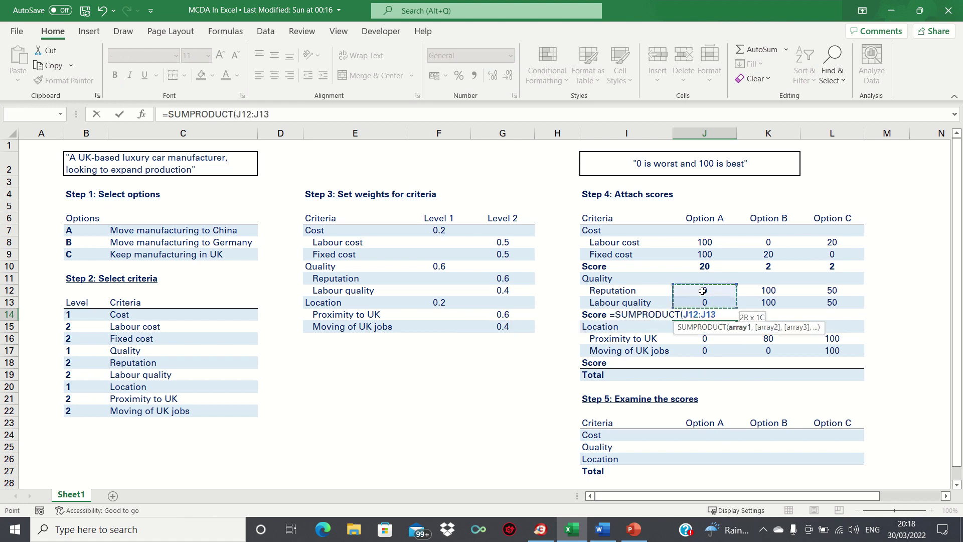
{"action": "type", "text": ","}
{"action": "left_click", "coordinate": [495, 276]}
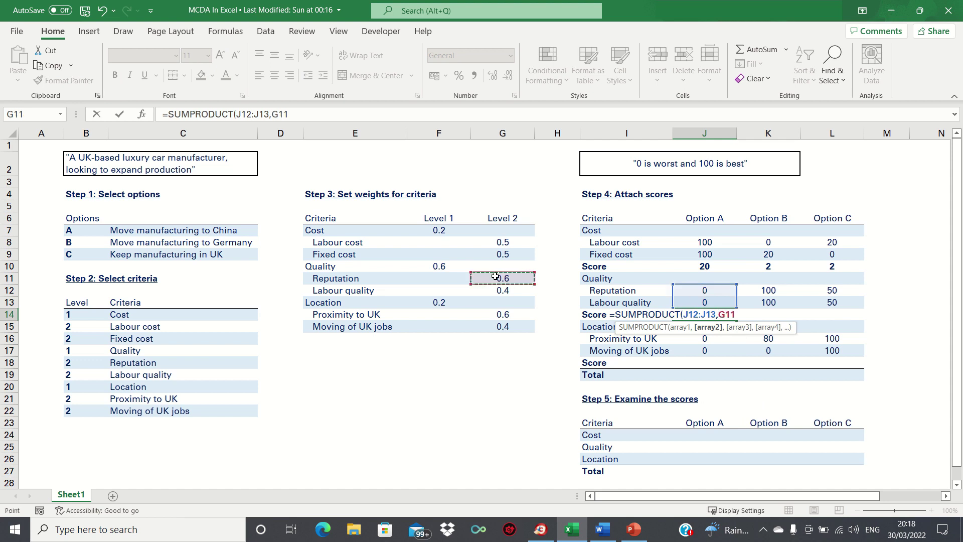
{"action": "key", "text": "shift+Down"}
{"action": "type", "text": ")*"}
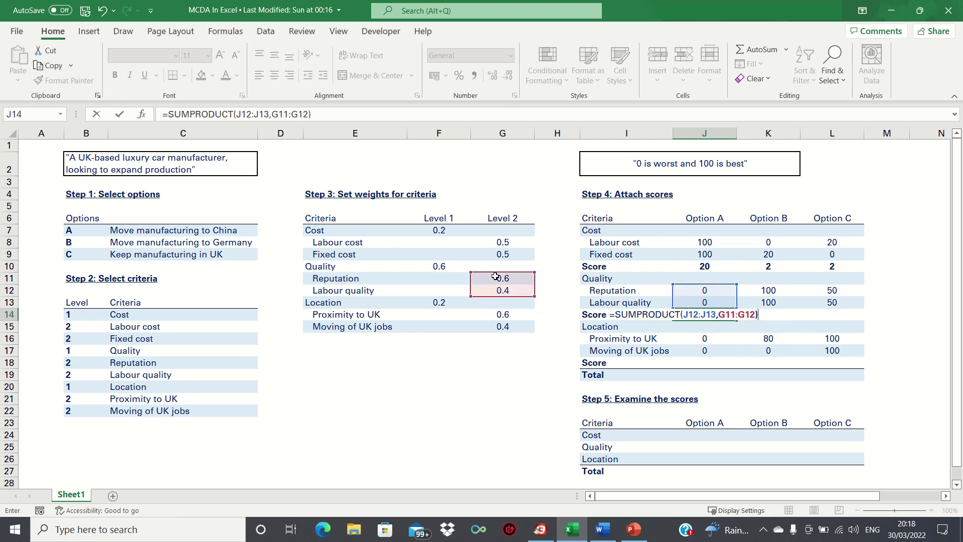
{"action": "left_click", "coordinate": [441, 265]}
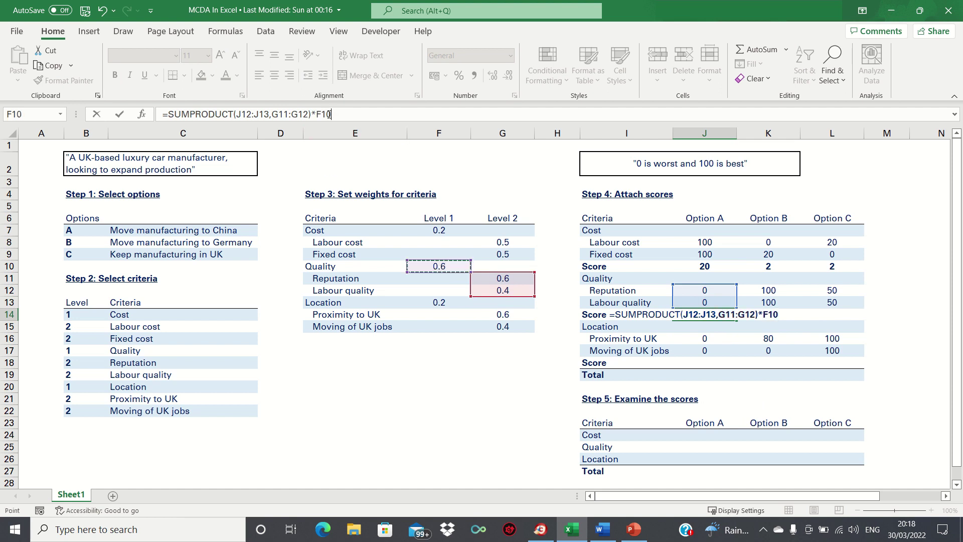
- Make F10 and G11:G12 absolute and fill the Quality score to L14, giving 0, 60, 30
{"action": "left_click_drag", "start_coordinate": [333, 114], "coordinate": [318, 114]}
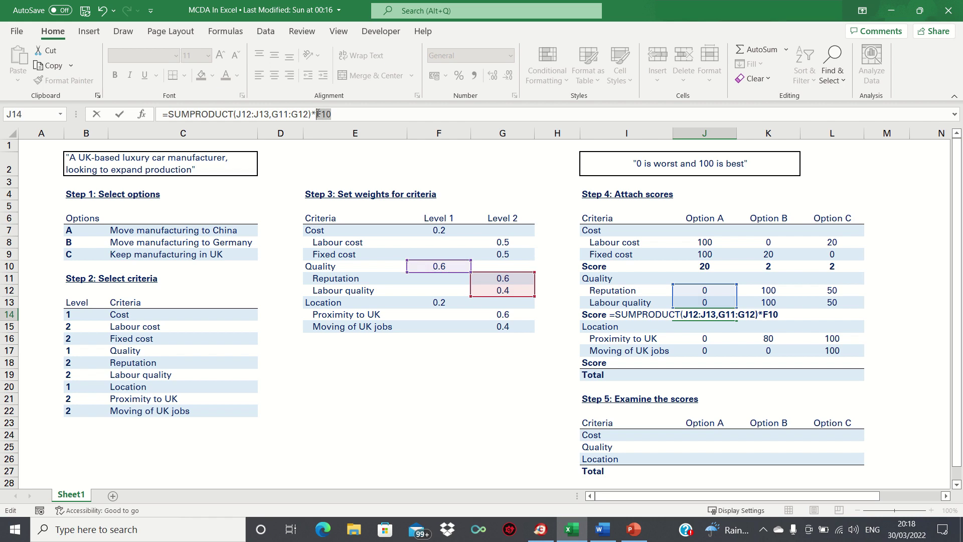
{"action": "key", "text": "F4"}
{"action": "left_click_drag", "start_coordinate": [309, 114], "coordinate": [272, 114]}
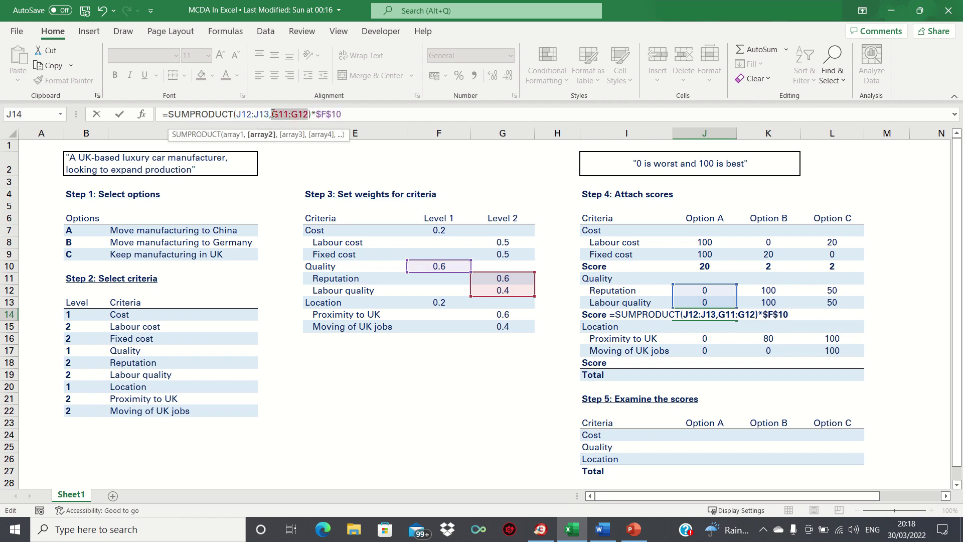
{"action": "key", "text": "F4"}
{"action": "key", "text": "Return"}
{"action": "key", "text": "Up"}
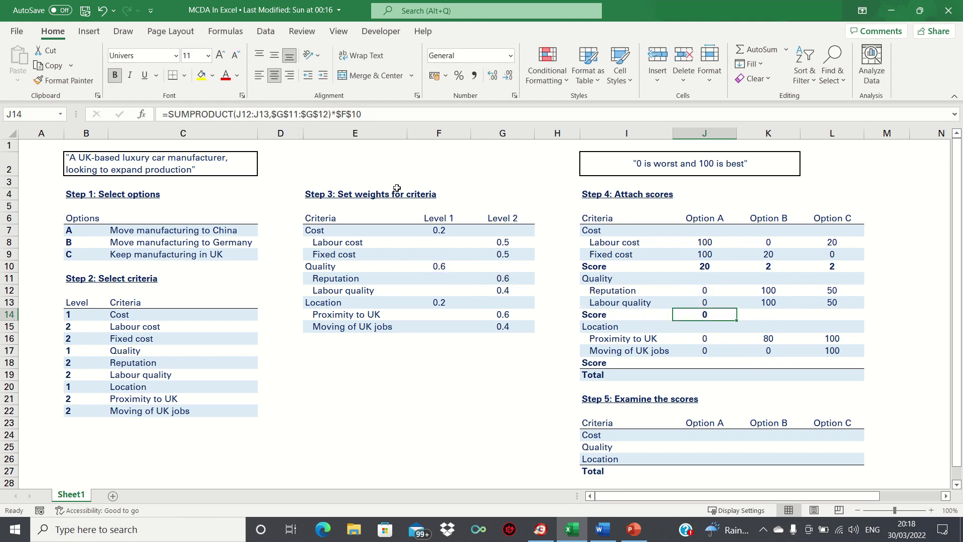
{"action": "left_click_drag", "start_coordinate": [738, 320], "coordinate": [834, 318]}
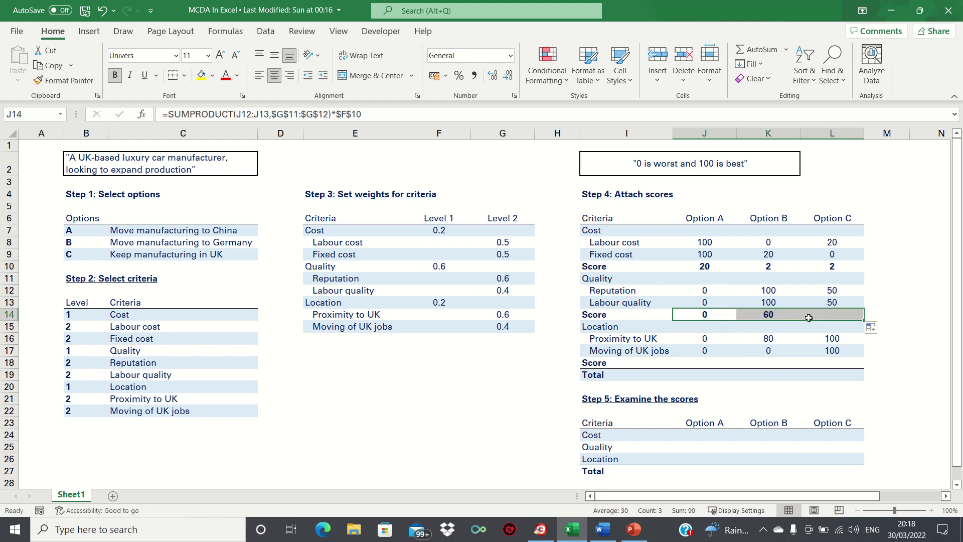
{"action": "left_click", "coordinate": [713, 315]}
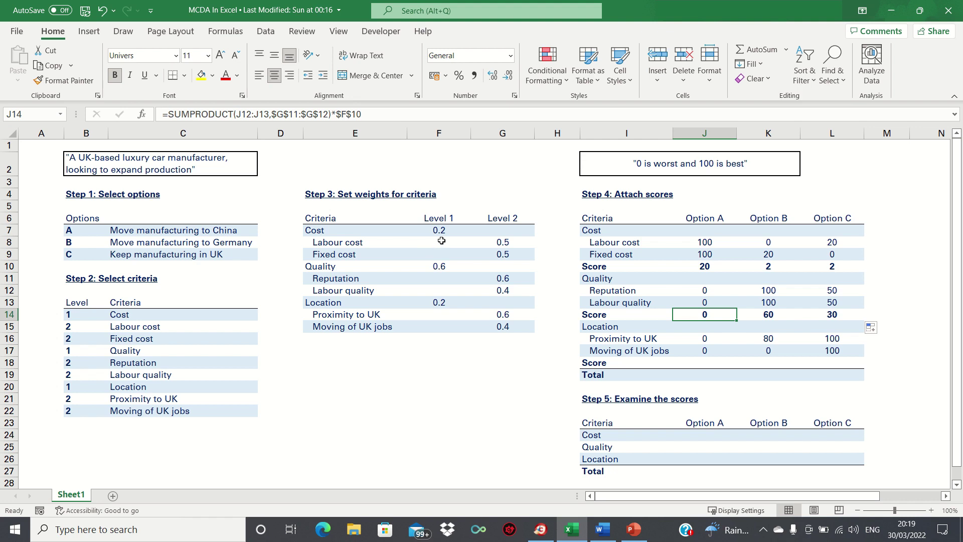
- Build =SUMPRODUCT(J16:J17,G14:G15)*F13 in J18 for Option A's Location score
{"action": "left_click", "coordinate": [707, 360]}
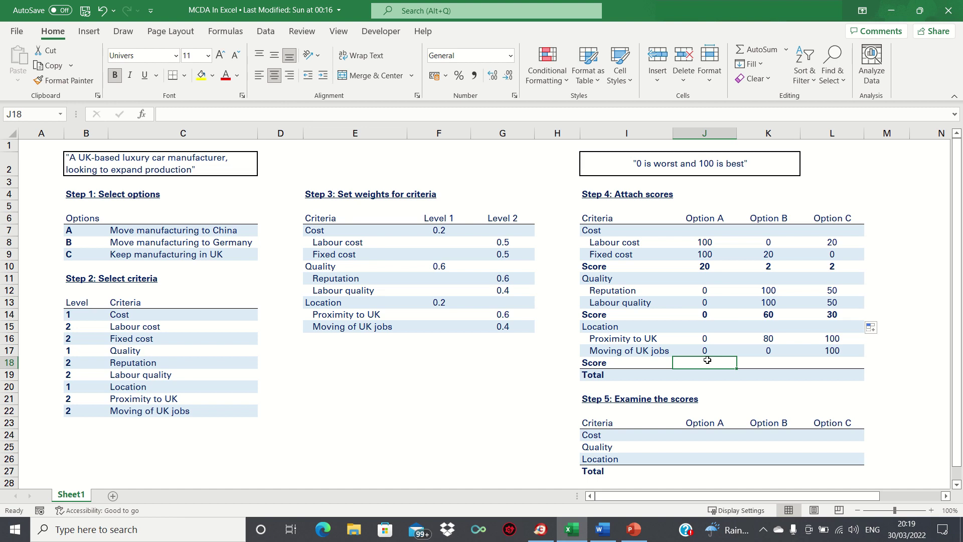
{"action": "type", "text": "=SUM"}
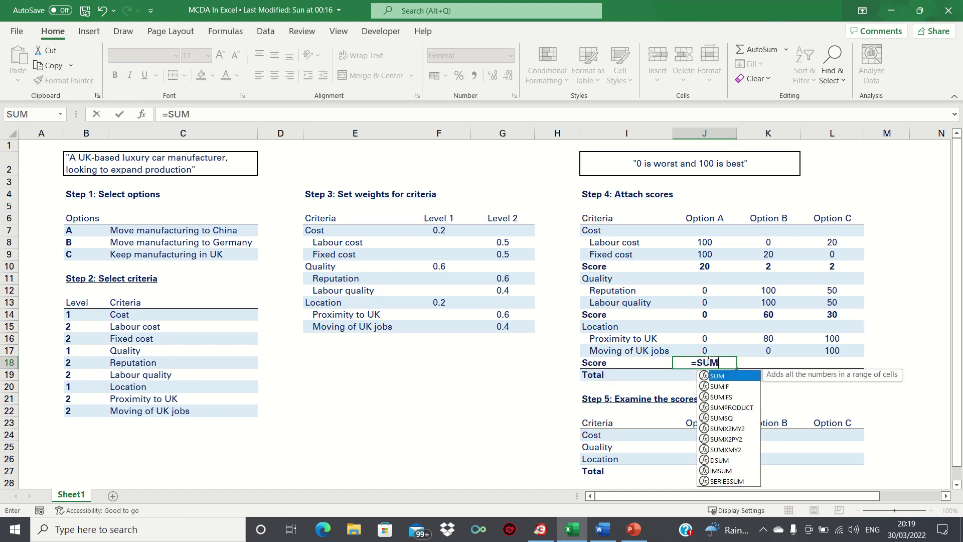
{"action": "type", "text": "PRODUCT("}
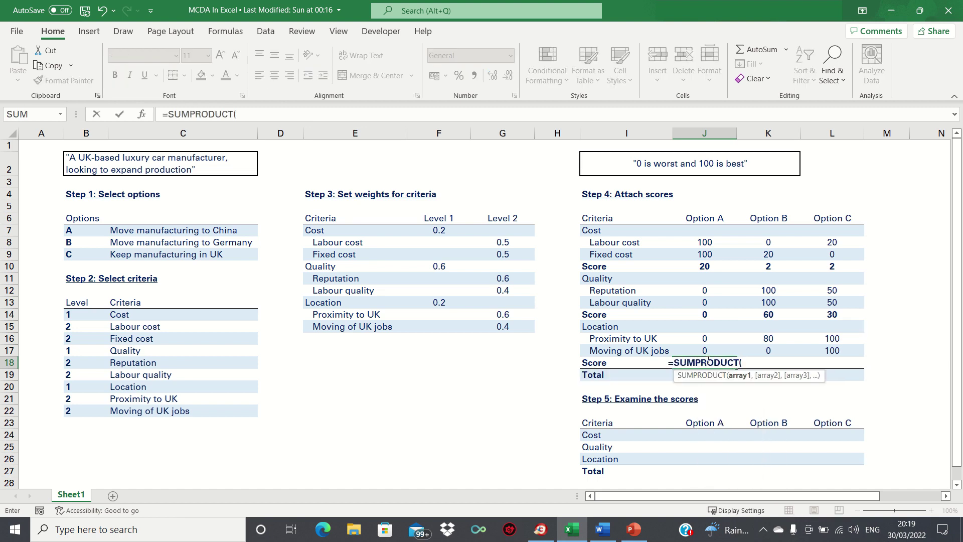
{"action": "left_click_drag", "start_coordinate": [704, 336], "coordinate": [704, 336]}
{"action": "type", "text": ","}
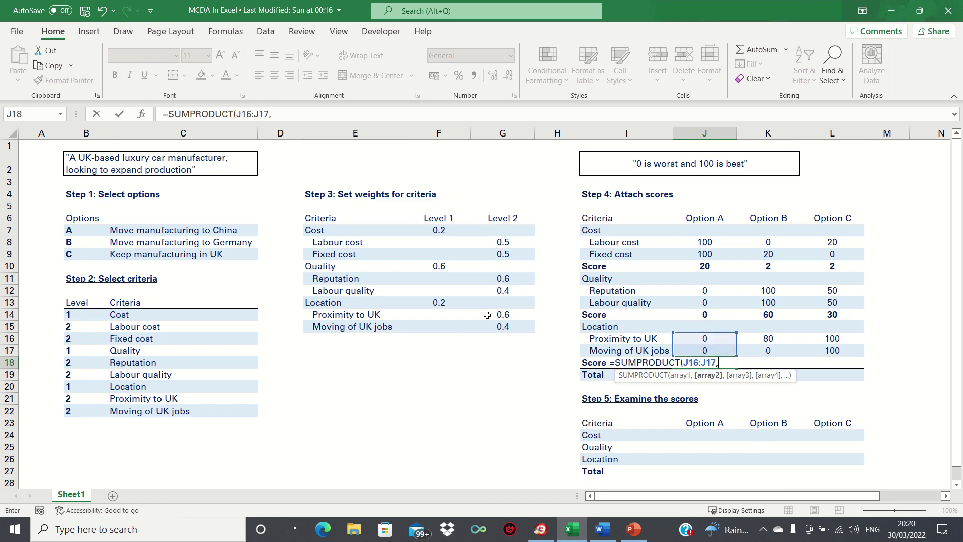
{"action": "left_click_drag", "start_coordinate": [487, 316], "coordinate": [497, 327]}
{"action": "type", "text": ")"}
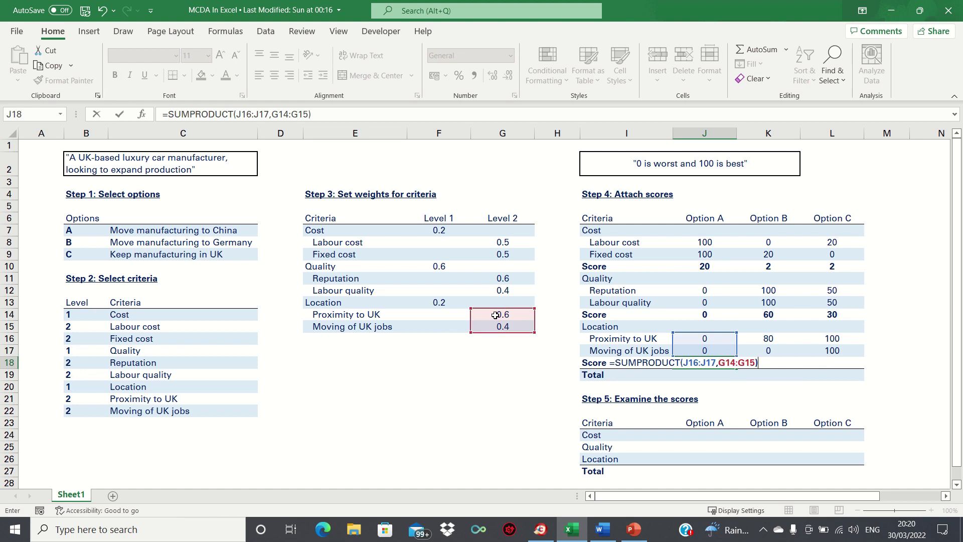
{"action": "type", "text": "*"}
{"action": "left_click", "coordinate": [448, 303]}
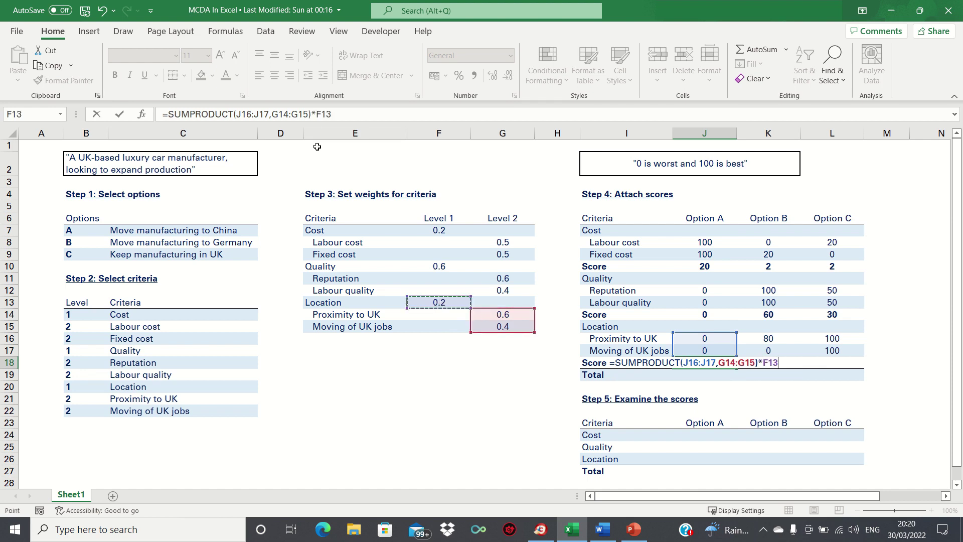
- Make the weight references absolute and fill the Location score to L18, giving 0, 9.6, 20
{"action": "left_click_drag", "start_coordinate": [336, 117], "coordinate": [274, 115]}
{"action": "key", "text": "F4"}
{"action": "key", "text": "F4"}
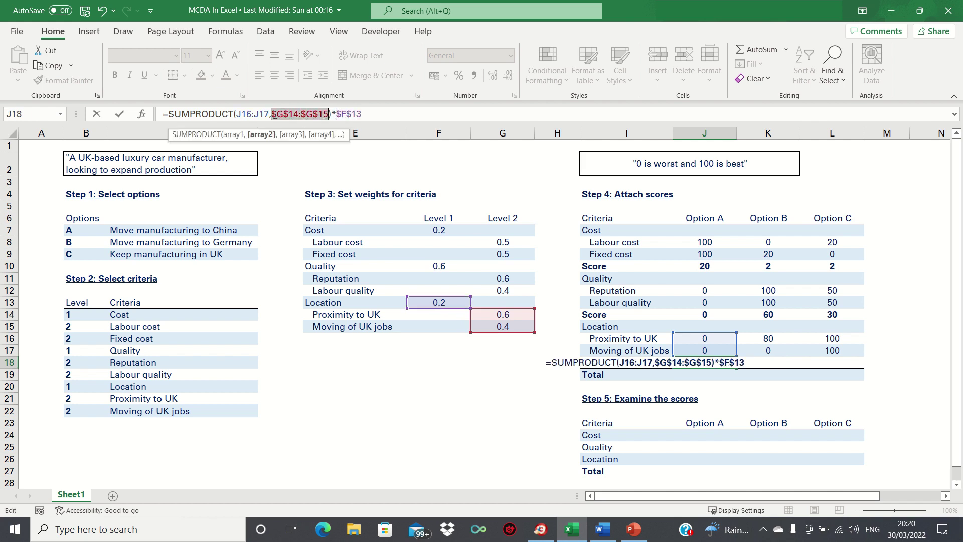
{"action": "key", "text": "Return"}
{"action": "key", "text": "Up"}
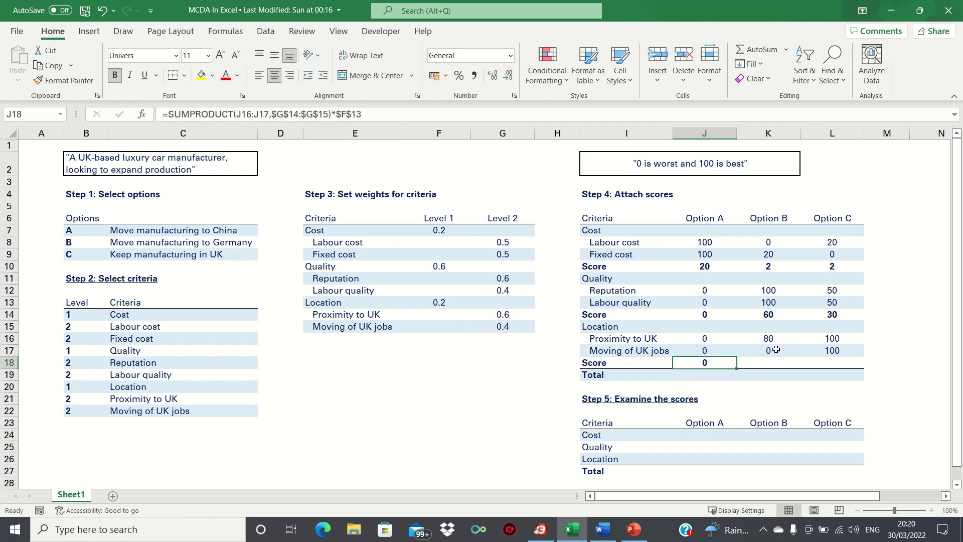
{"action": "left_click_drag", "start_coordinate": [737, 370], "coordinate": [838, 361]}
{"action": "left_click", "coordinate": [720, 363]}
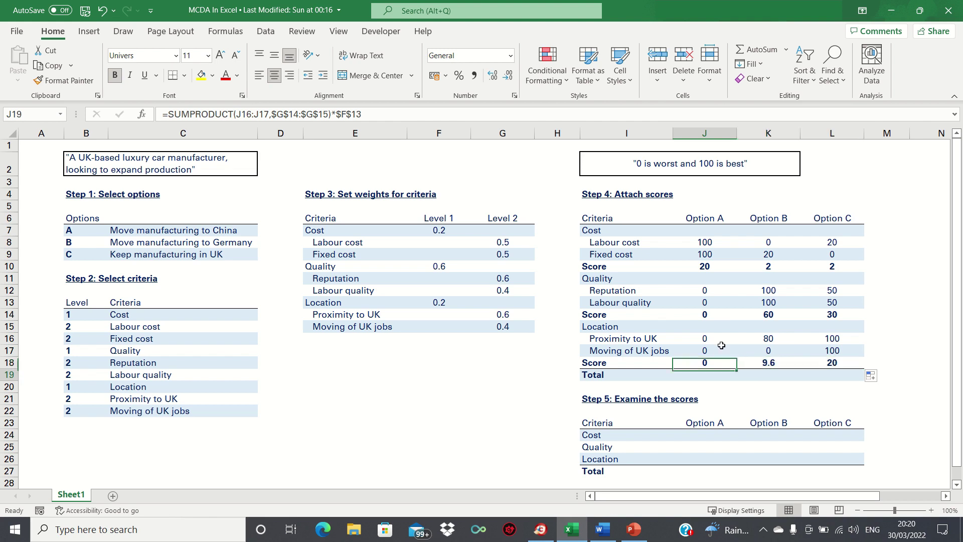
- Enter =J10+J14+J18 in J19 and fill it to L19, giving totals 20, 71.6 and 52
{"action": "key", "text": "Down"}
{"action": "type", "text": "="}
{"action": "key", "text": "Up"}
{"action": "key", "text": "Up"}
{"action": "key", "text": "Up"}
{"action": "key", "text": "Up"}
{"action": "key", "text": "Up"}
{"action": "key", "text": "Up"}
{"action": "key", "text": "Up"}
{"action": "key", "text": "Up"}
{"action": "key", "text": "Up"}
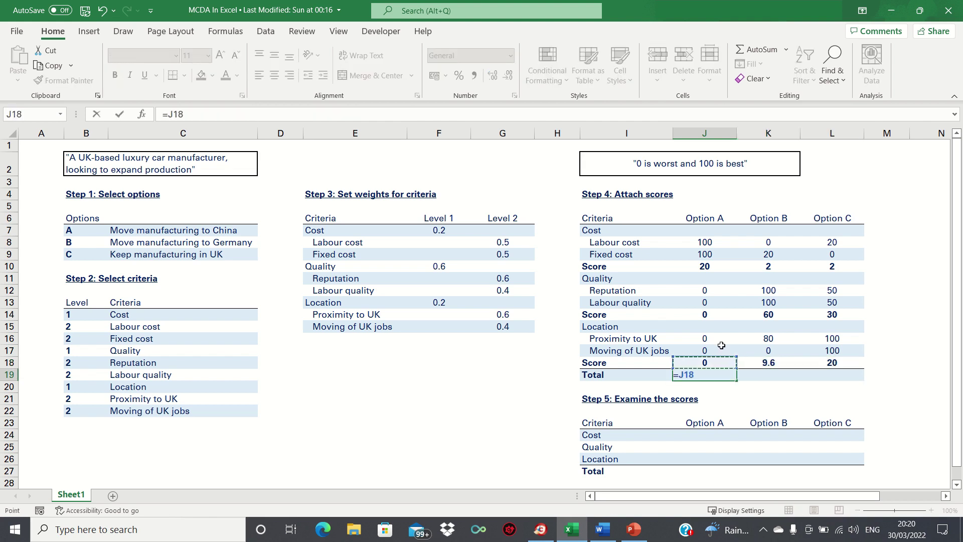
{"action": "type", "text": "+"}
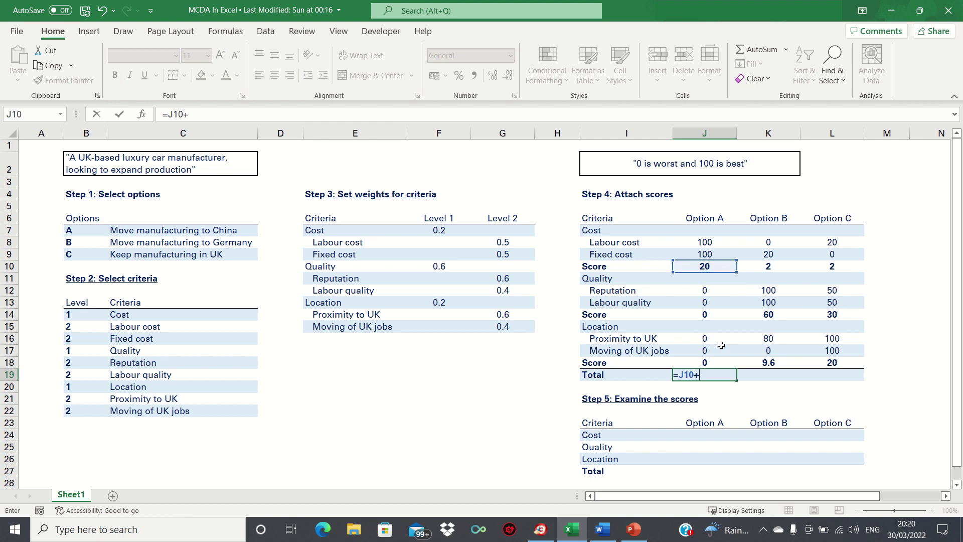
{"action": "key", "text": "Up"}
{"action": "key", "text": "Up"}
{"action": "key", "text": "Up"}
{"action": "key", "text": "Up"}
{"action": "key", "text": "Up"}
{"action": "type", "text": "+"}
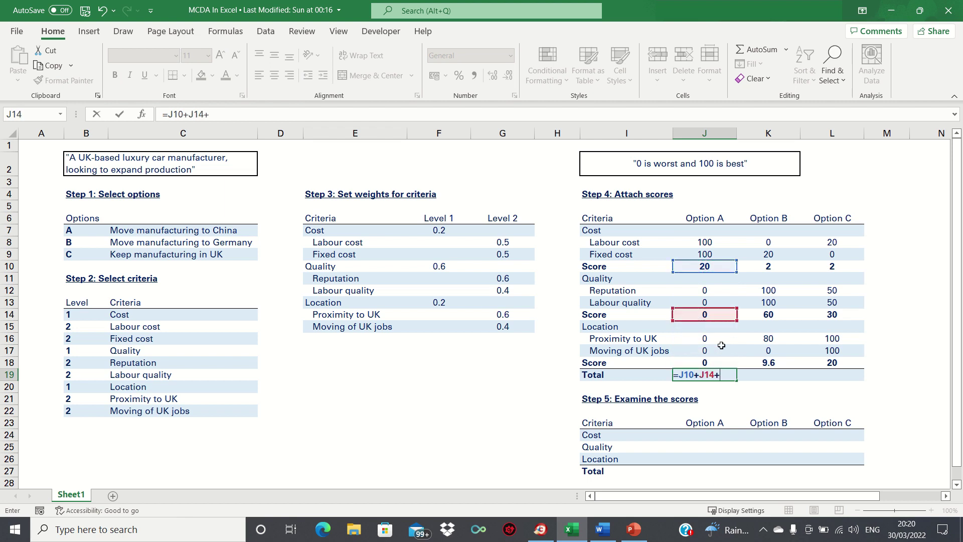
{"action": "key", "text": "Up"}
{"action": "key", "text": "Return"}
{"action": "key", "text": "Up"}
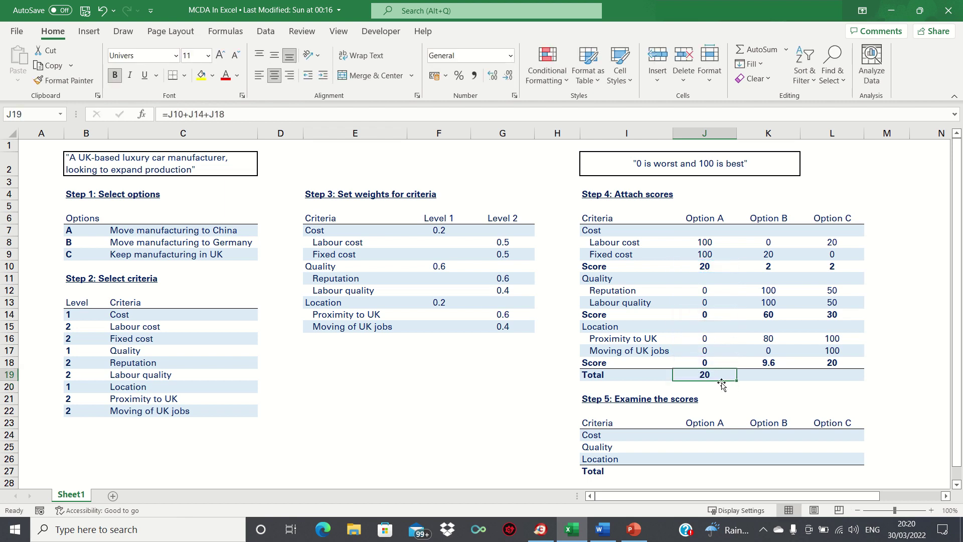
{"action": "left_click_drag", "start_coordinate": [737, 381], "coordinate": [835, 374]}
{"action": "left_click", "coordinate": [721, 374]}
- Link Step 5's Cost row to J10 and fill it across Options A–C (20, 2, 2)
{"action": "left_click", "coordinate": [709, 436]}
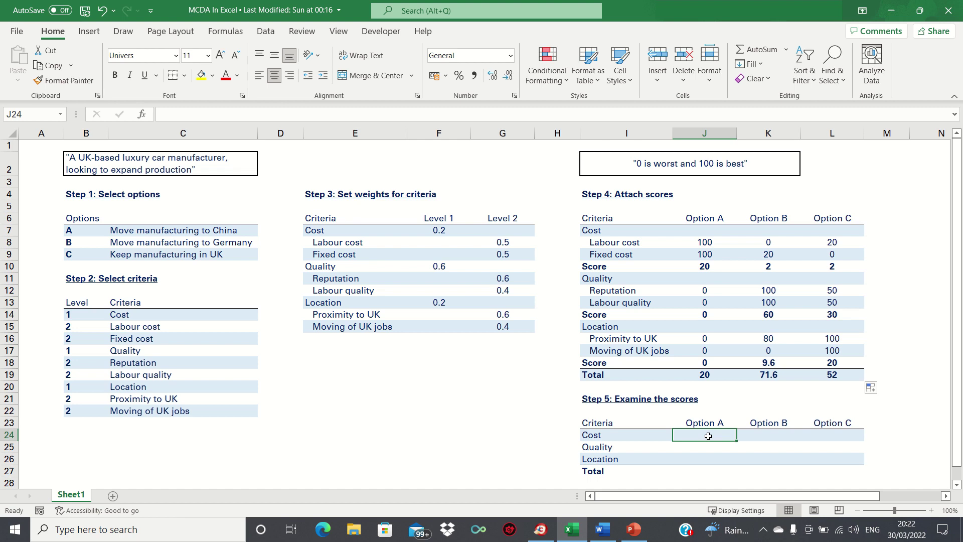
{"action": "type", "text": "="}
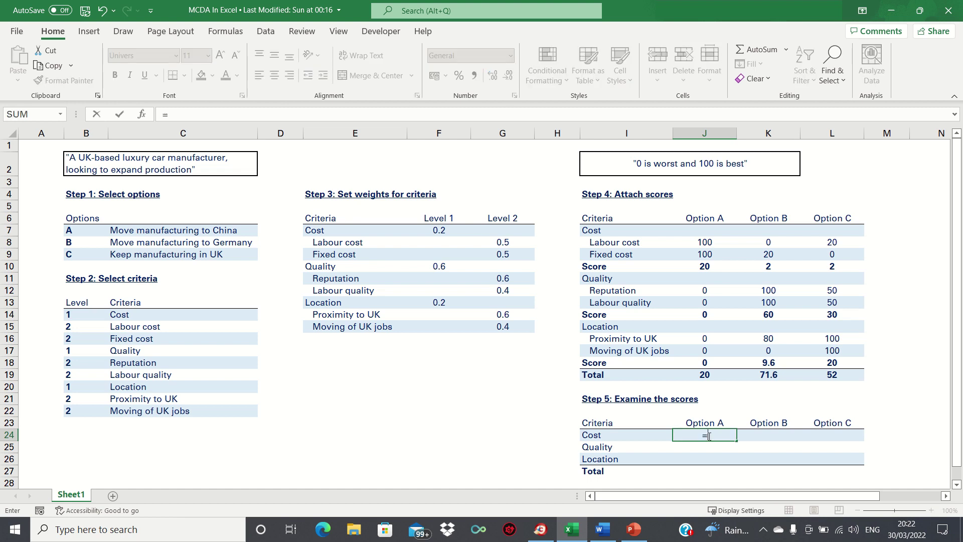
{"action": "left_click", "coordinate": [706, 267]}
{"action": "key", "text": "Return"}
{"action": "key", "text": "Up"}
{"action": "key", "text": "shift+Right"}
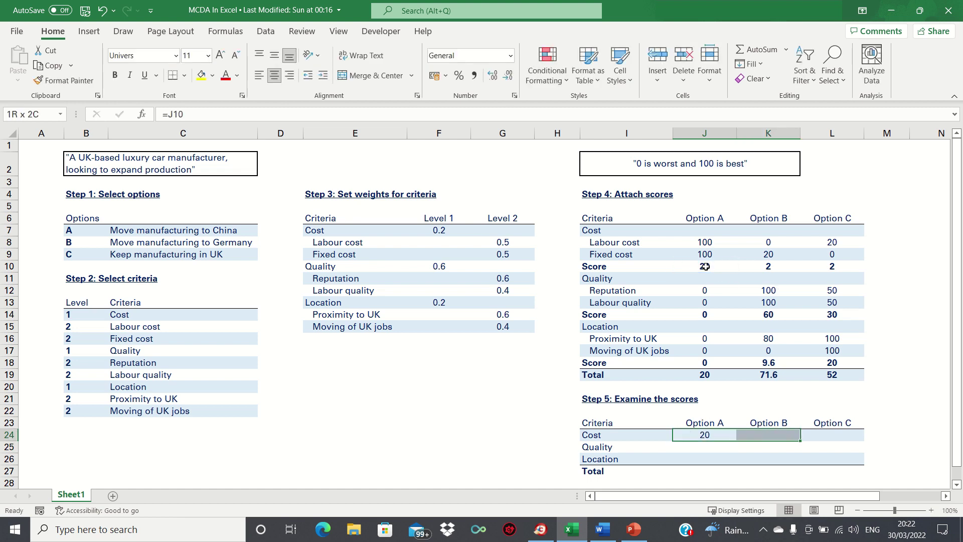
{"action": "key", "text": "shift+Right"}
{"action": "key", "text": "ctrl+r"}
- Link the Quality row to J14 and fill it across the options (0, 60, 30)
{"action": "key", "text": "Down"}
{"action": "type", "text": "="}
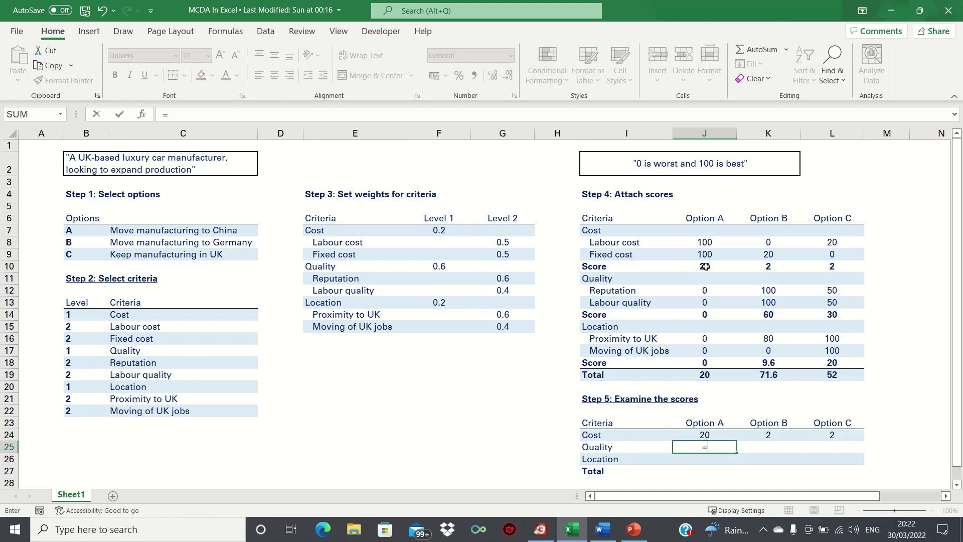
{"action": "left_click", "coordinate": [703, 313]}
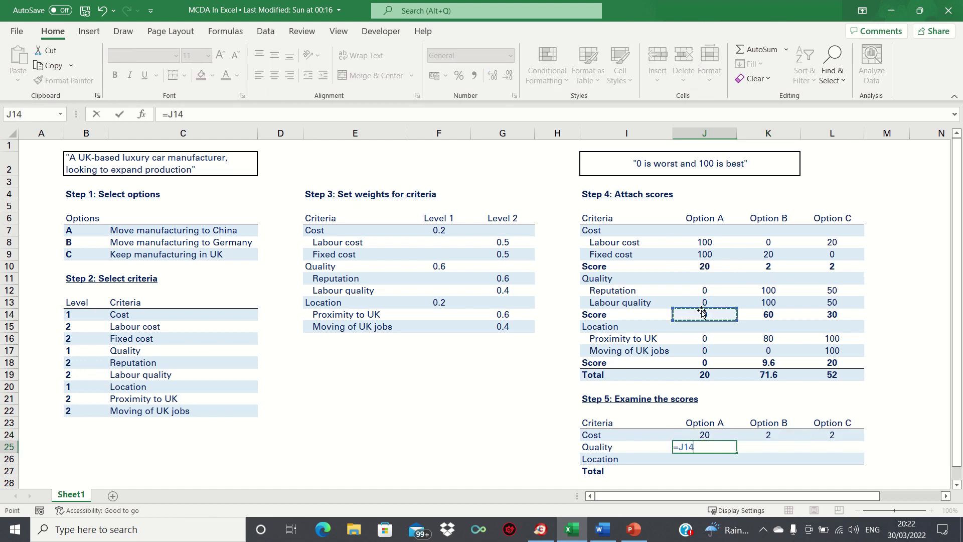
{"action": "key", "text": "Return"}
{"action": "key", "text": "Up"}
{"action": "key", "text": "shift+Right"}
{"action": "key", "text": "shift+Right"}
{"action": "key", "text": "ctrl+r"}
- Link the Location row to J18 and fill it across the options (0, 9.6, 20)
{"action": "key", "text": "Down"}
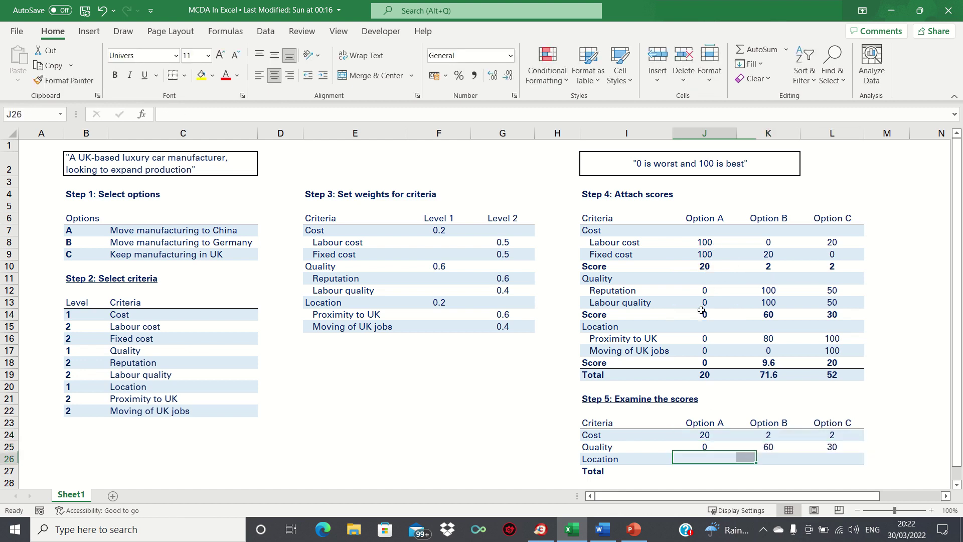
{"action": "type", "text": "="}
{"action": "key", "text": "Up"}
{"action": "key", "text": "Up"}
{"action": "key", "text": "Up"}
{"action": "key", "text": "Up"}
{"action": "key", "text": "Up"}
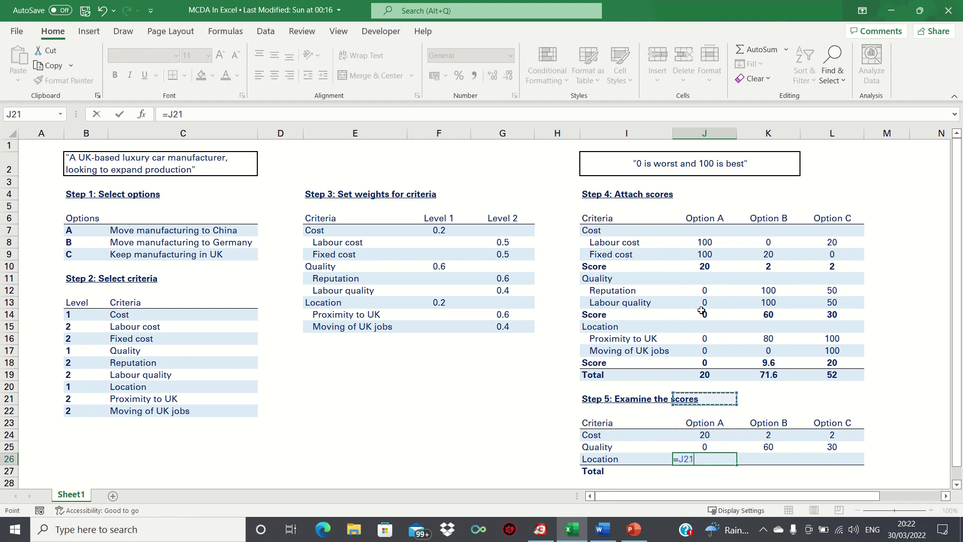
{"action": "key", "text": "Up"}
{"action": "key", "text": "Up"}
{"action": "key", "text": "Up"}
{"action": "key", "text": "Return"}
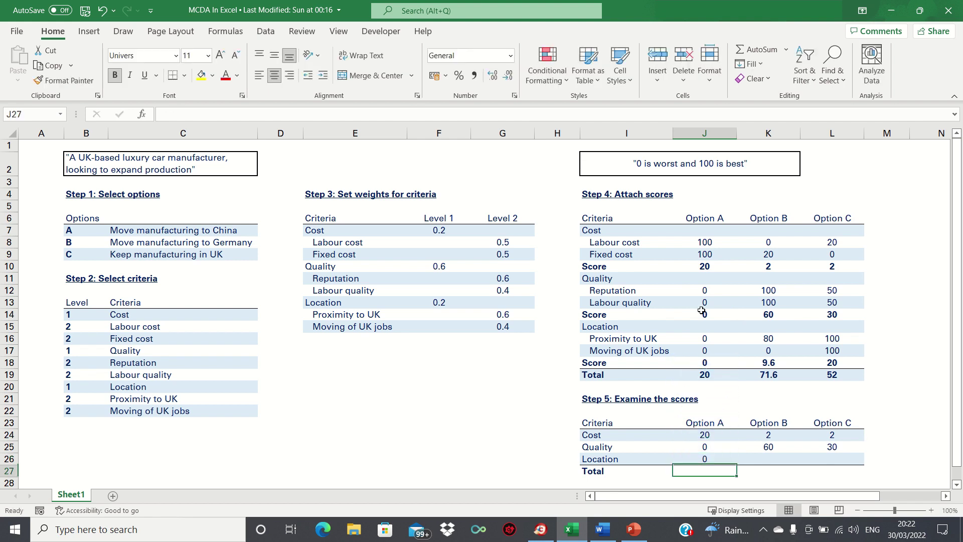
{"action": "key", "text": "Up"}
{"action": "key", "text": "shift+Right"}
{"action": "key", "text": "shift+Right"}
{"action": "key", "text": "ctrl+r"}
- Add =SUM(J24:J26) totals for each option in row 27 (20, 71.6, 52)
{"action": "key", "text": "Down"}
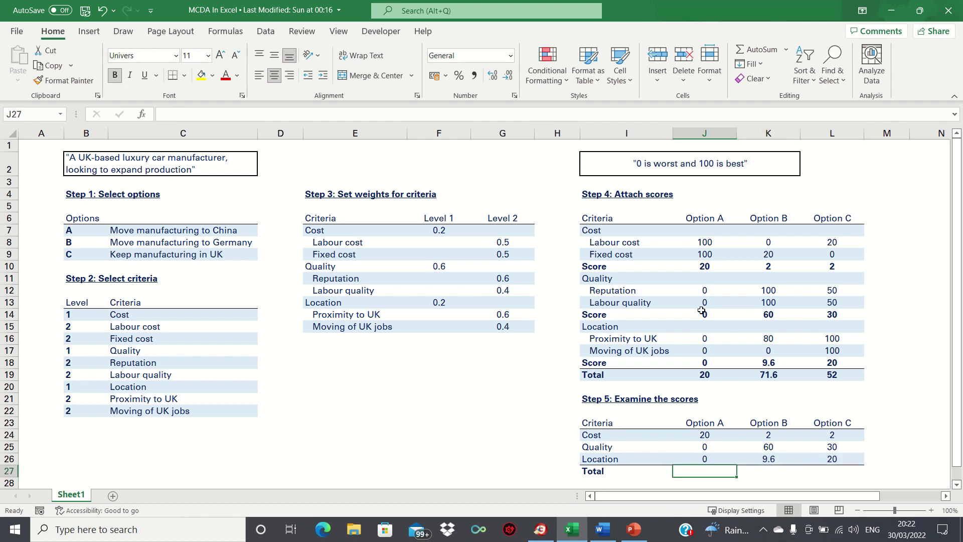
{"action": "type", "text": "=SUM("}
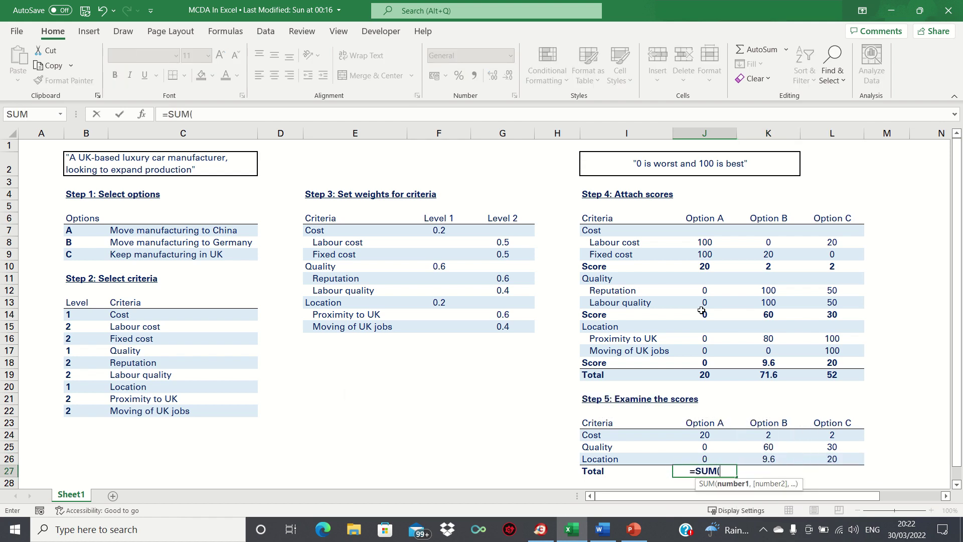
{"action": "key", "text": "Up"}
{"action": "key", "text": "shift+Up"}
{"action": "key", "text": "shift+Up"}
{"action": "key", "text": "Return"}
{"action": "key", "text": "Up"}
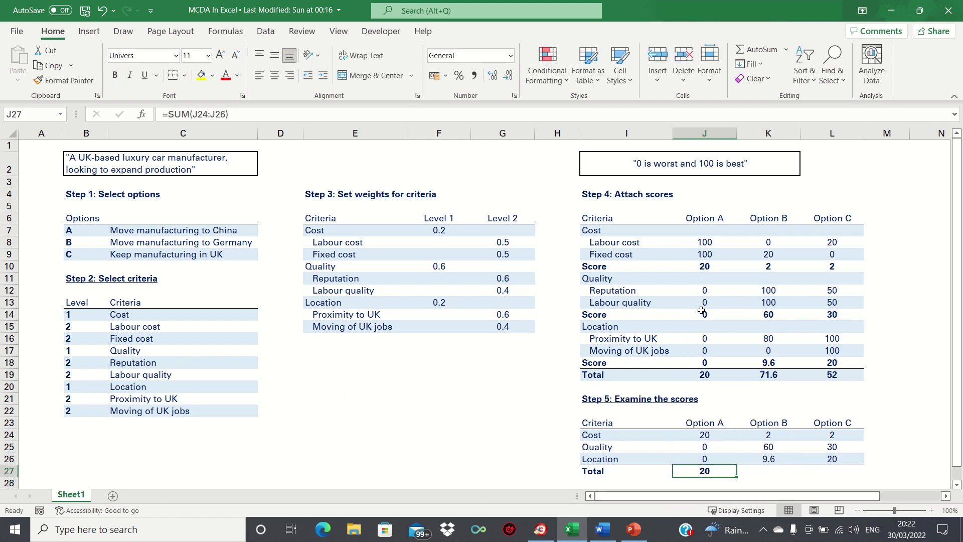
{"action": "key", "text": "shift+Right"}
{"action": "key", "text": "shift+Right"}
{"action": "key", "text": "ctrl+r"}
{"action": "key", "text": "Left"}
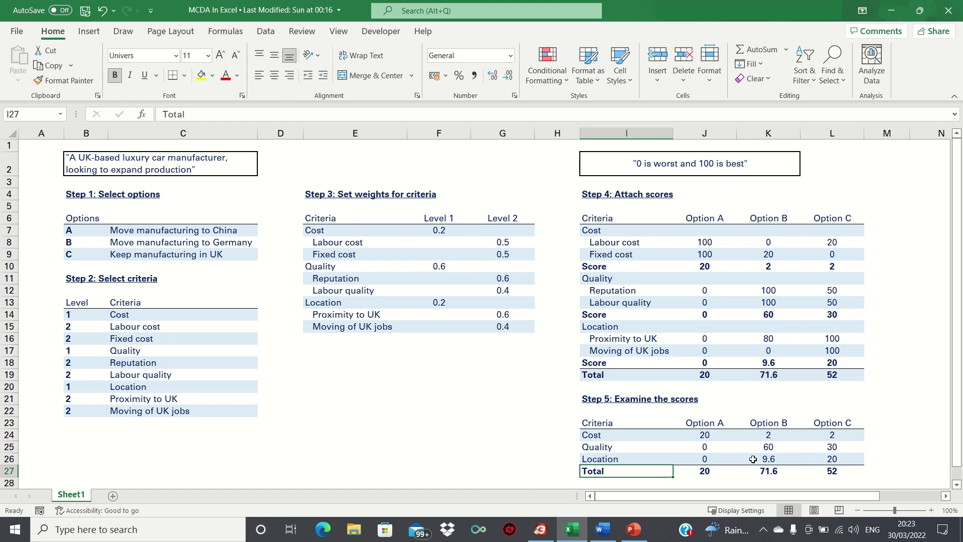
{"action": "key", "text": "Up"}
{"action": "key", "text": "Up"}
{"action": "key", "text": "Up"}
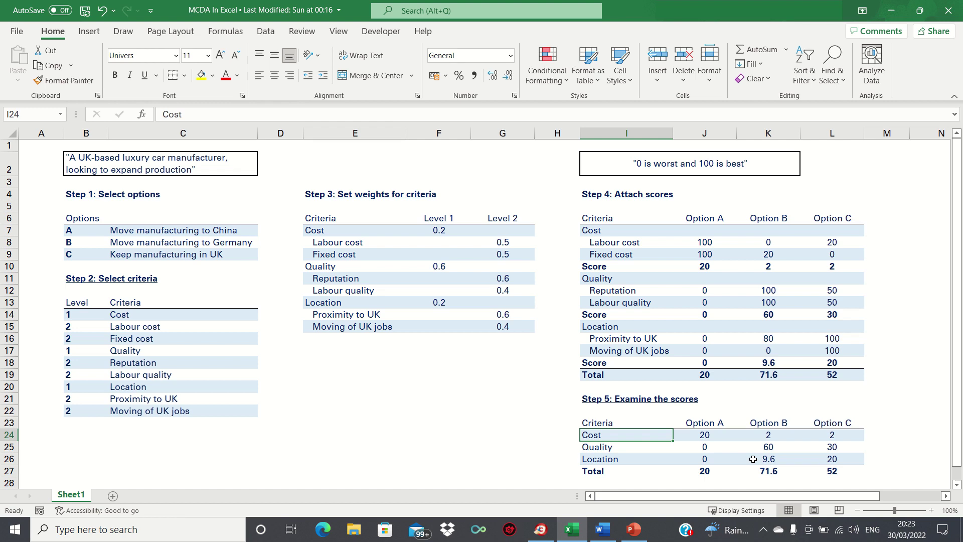
- Insert a 2-D line chart of the Step 5 scores in I23:L26
{"action": "key", "text": "Up"}
{"action": "key", "text": "shift+Right"}
{"action": "key", "text": "shift+Right"}
{"action": "key", "text": "shift+Right"}
{"action": "key", "text": "shift+Down"}
{"action": "key", "text": "shift+Down"}
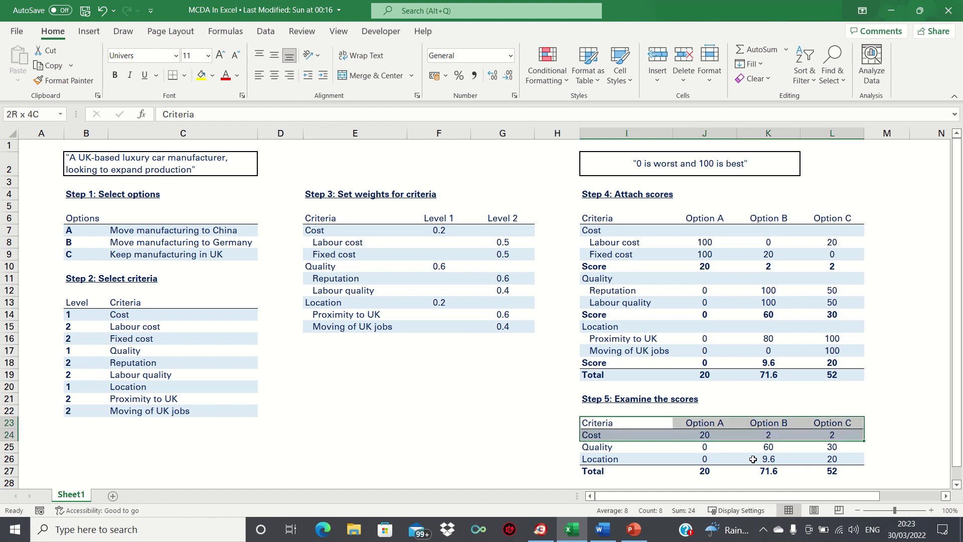
{"action": "key", "text": "shift+Down"}
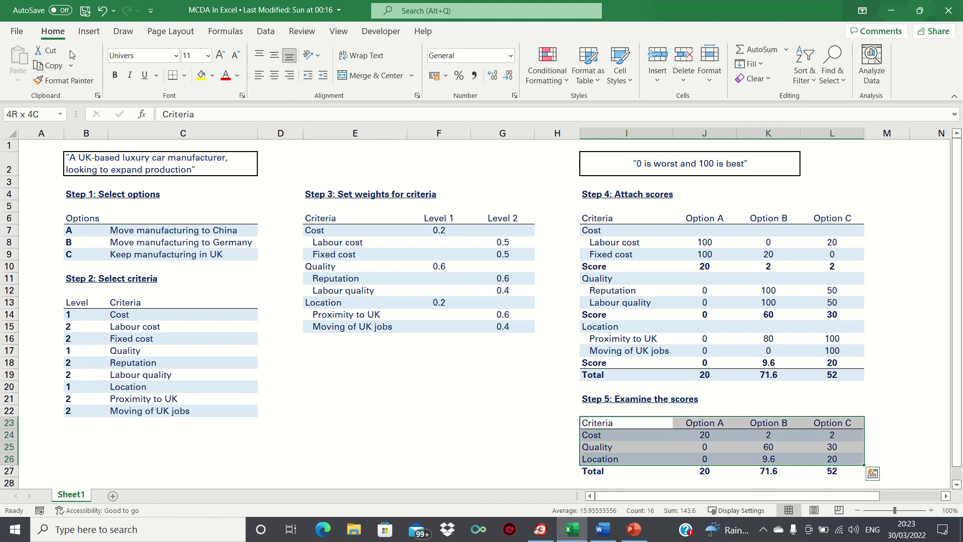
{"action": "left_click", "coordinate": [90, 35]}
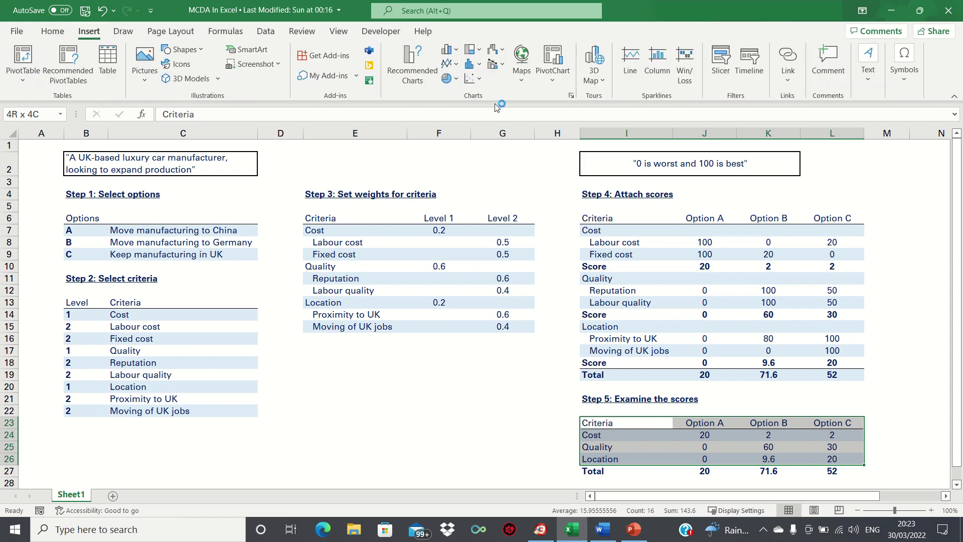
{"action": "left_click", "coordinate": [448, 64]}
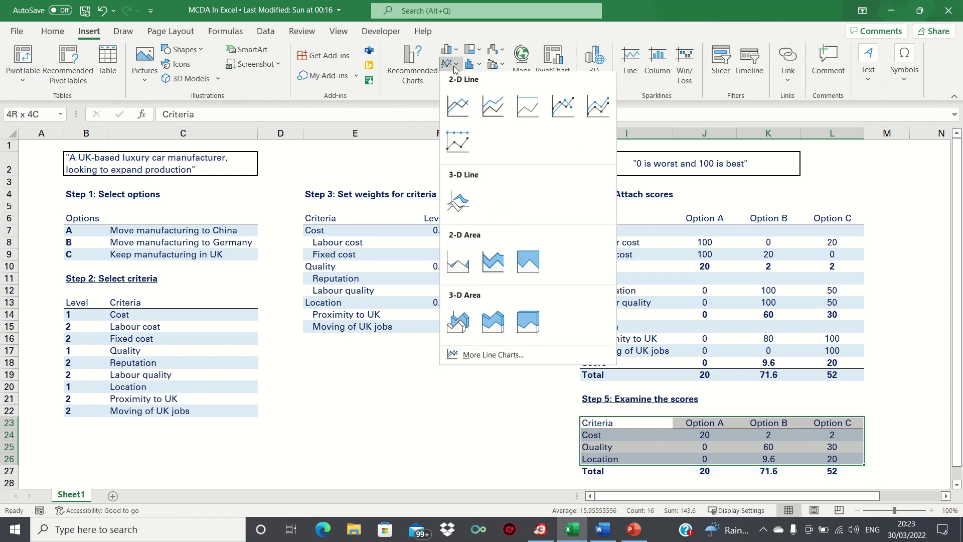
{"action": "left_click", "coordinate": [458, 108]}
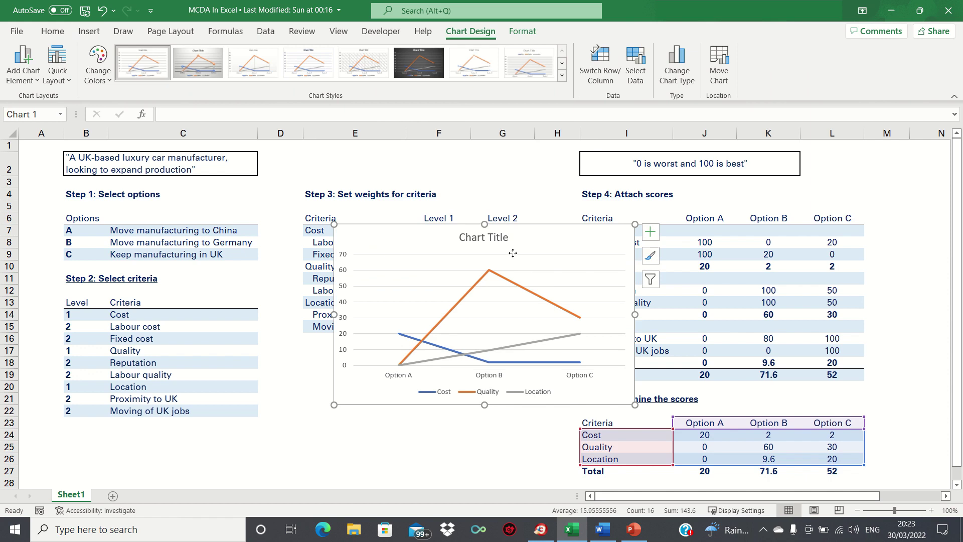
- Move the chart below the Step 3 weights and shrink it to fit
{"action": "left_click_drag", "start_coordinate": [520, 236], "coordinate": [485, 362]}
{"action": "scroll", "coordinate": [550, 393], "scroll_direction": "down", "scroll_amount": 2}
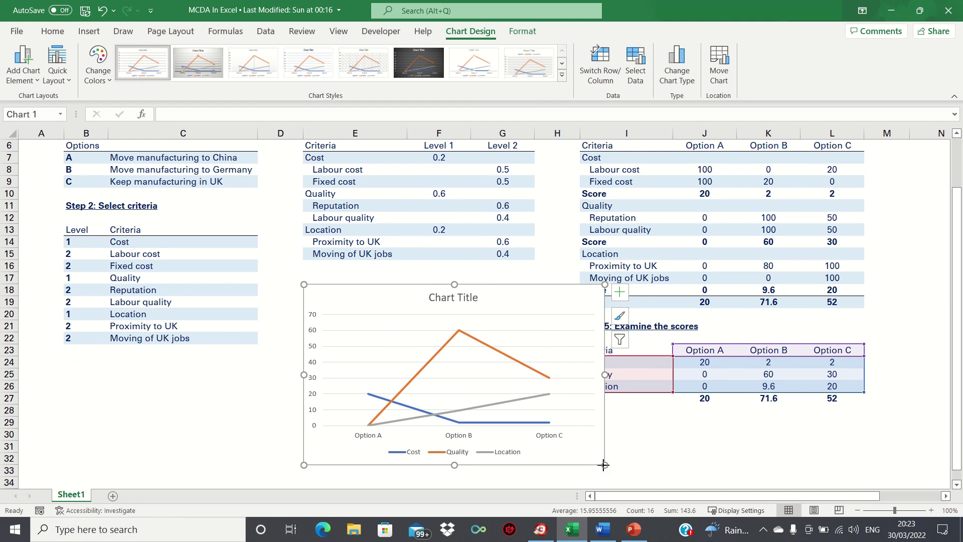
{"action": "left_click_drag", "start_coordinate": [604, 465], "coordinate": [536, 392]}
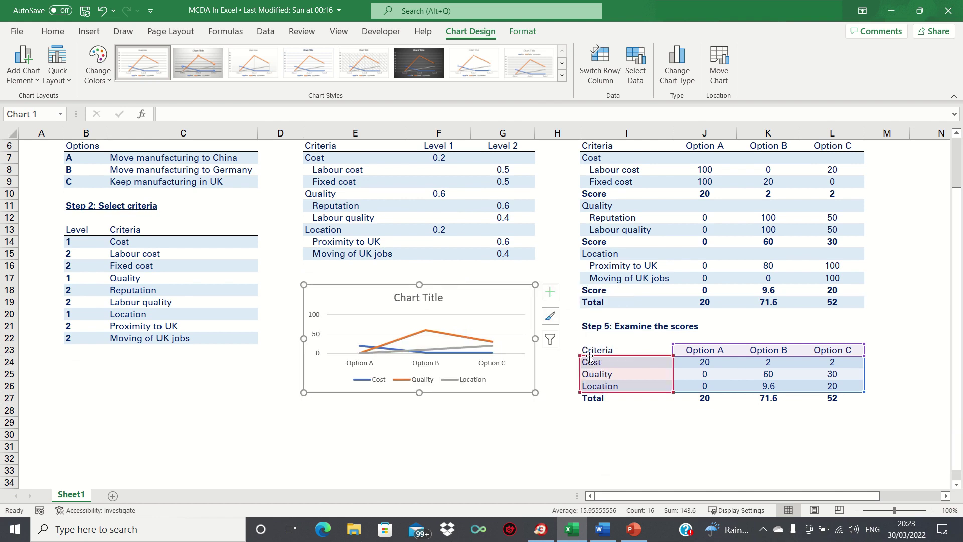
{"action": "scroll", "coordinate": [578, 358], "scroll_direction": "up", "scroll_amount": 2}
- Remove the chart title using the Chart Elements list
{"action": "left_click", "coordinate": [550, 365]}
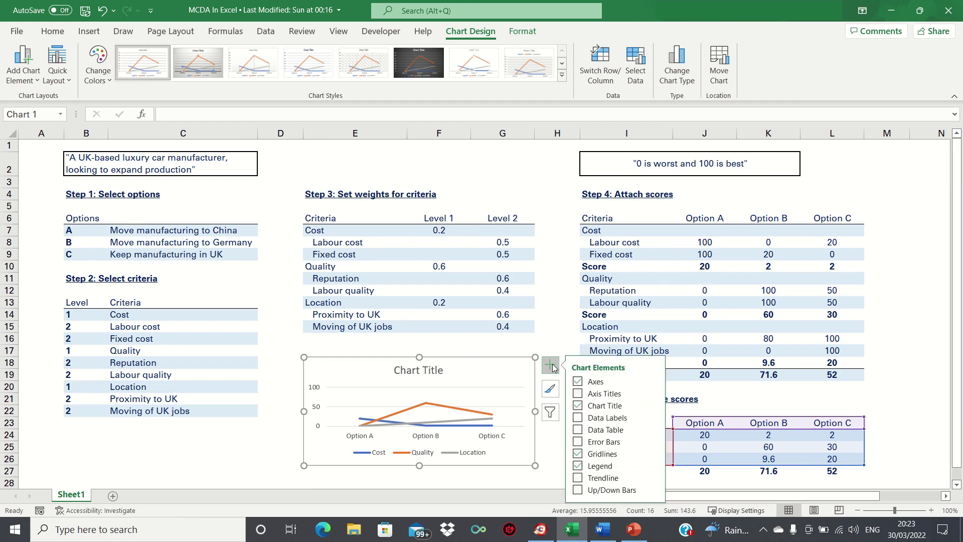
{"action": "left_click", "coordinate": [578, 406]}
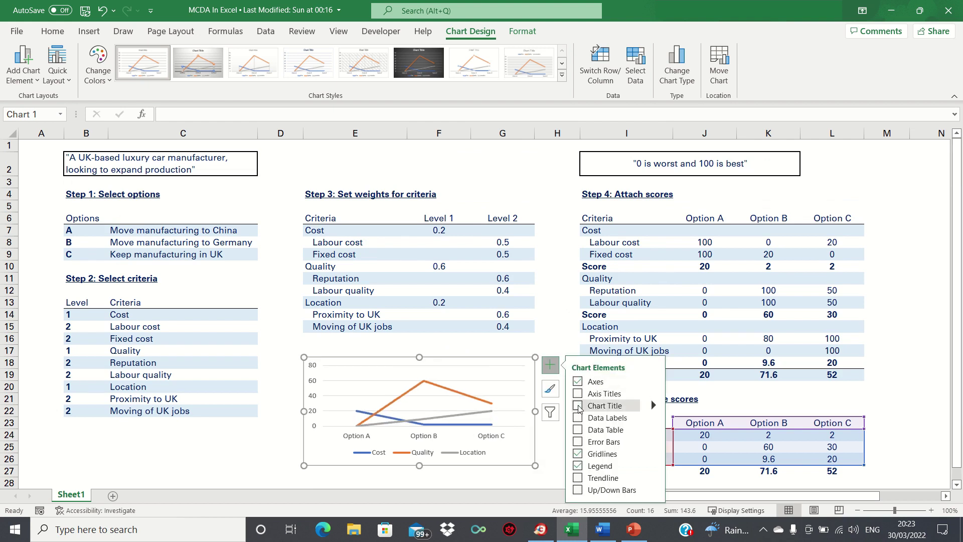
{"action": "left_click", "coordinate": [524, 438]}
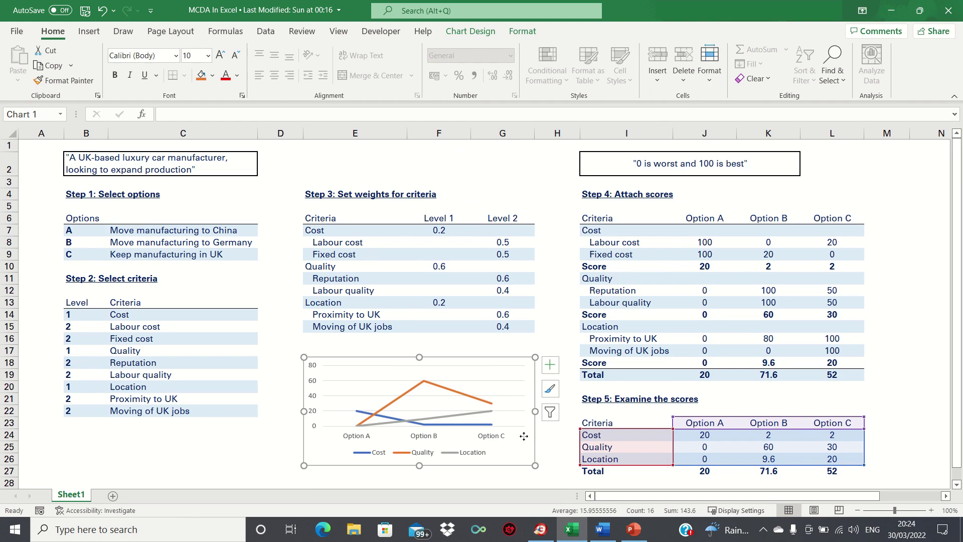
- Switch the chart's rows and columns so each option is one line
{"action": "right_click", "coordinate": [524, 438]}
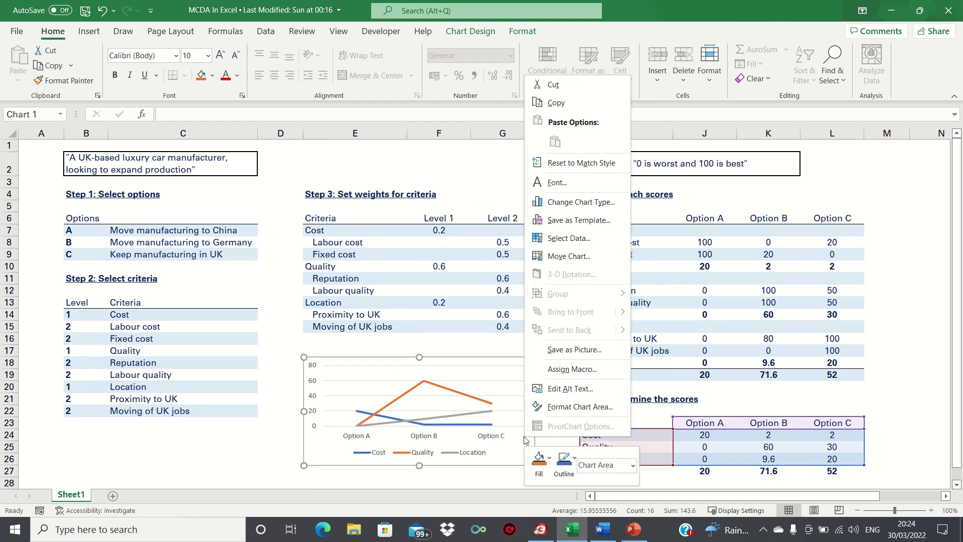
{"action": "left_click", "coordinate": [576, 239]}
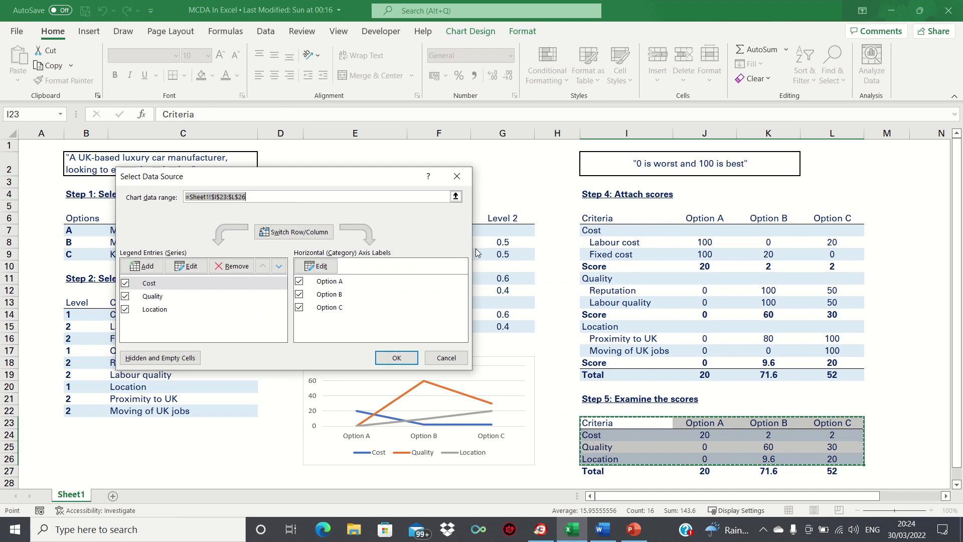
{"action": "left_click", "coordinate": [312, 240]}
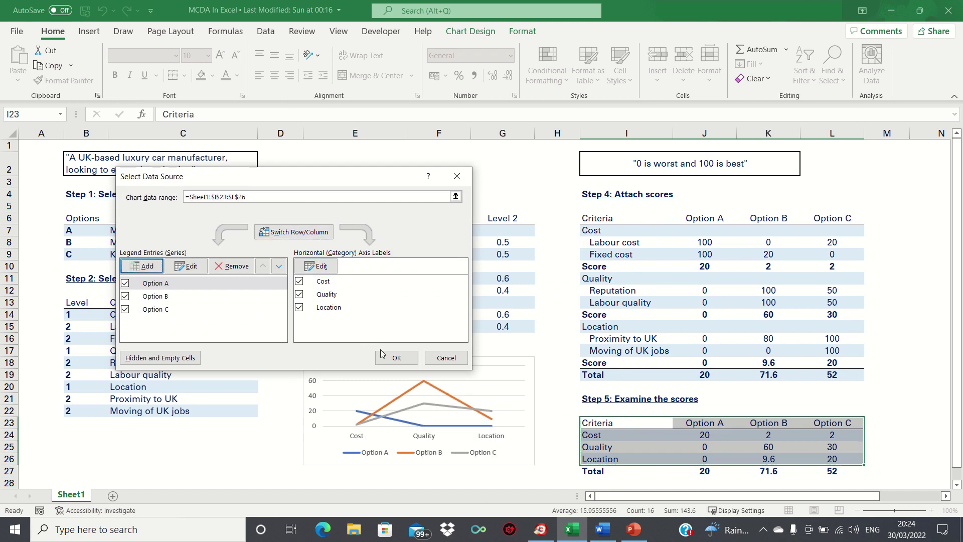
{"action": "left_click", "coordinate": [396, 357]}
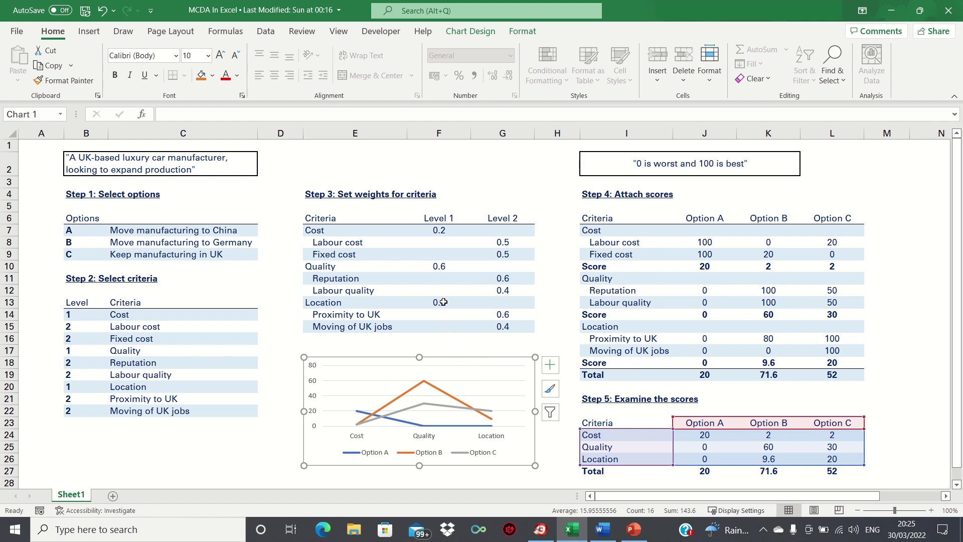
- Enter 0.5 in F10 for Quality and 0.3 in F13 for Location
{"action": "left_click", "coordinate": [441, 267]}
{"action": "type", "text": "0.5"}
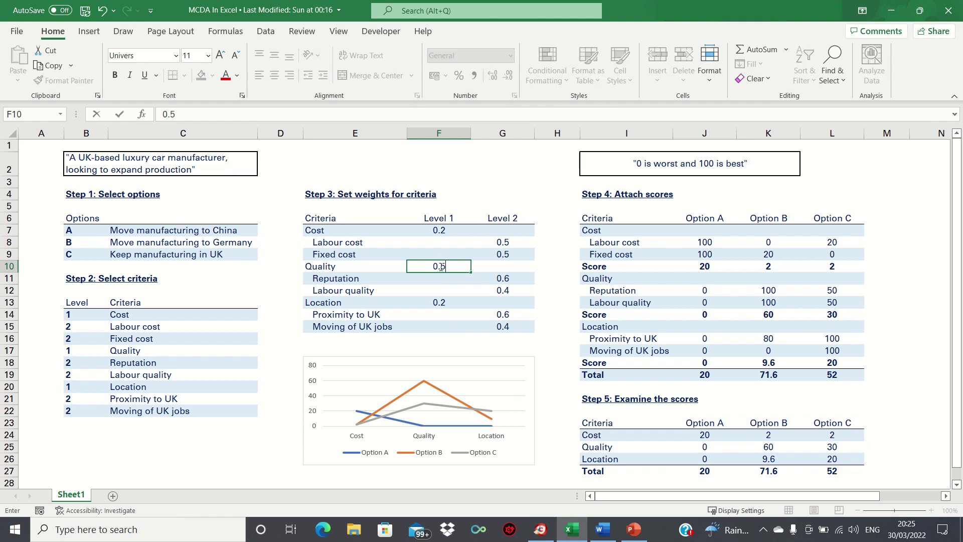
{"action": "key", "text": "Down"}
{"action": "key", "text": "Down"}
{"action": "key", "text": "Down"}
{"action": "type", "text": "0.3"}
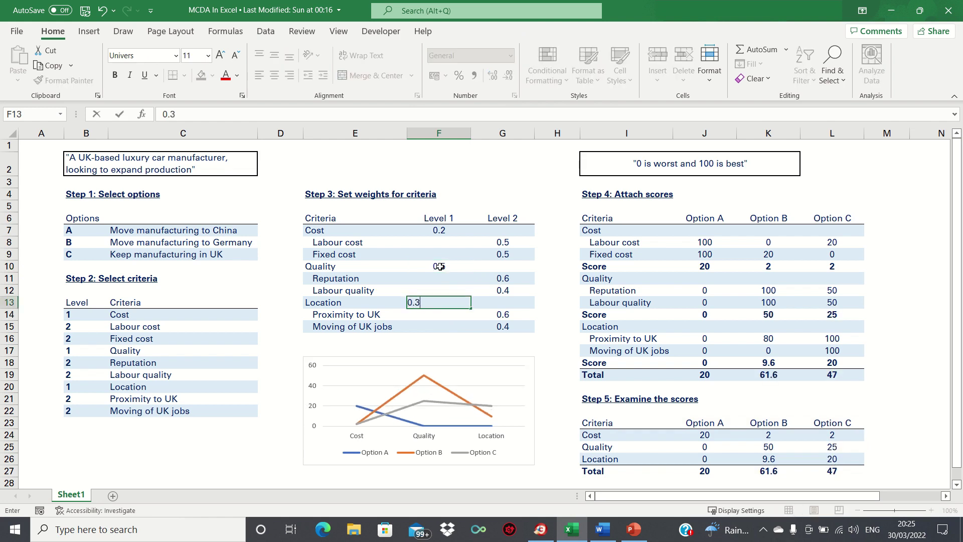
{"action": "key", "text": "Return"}
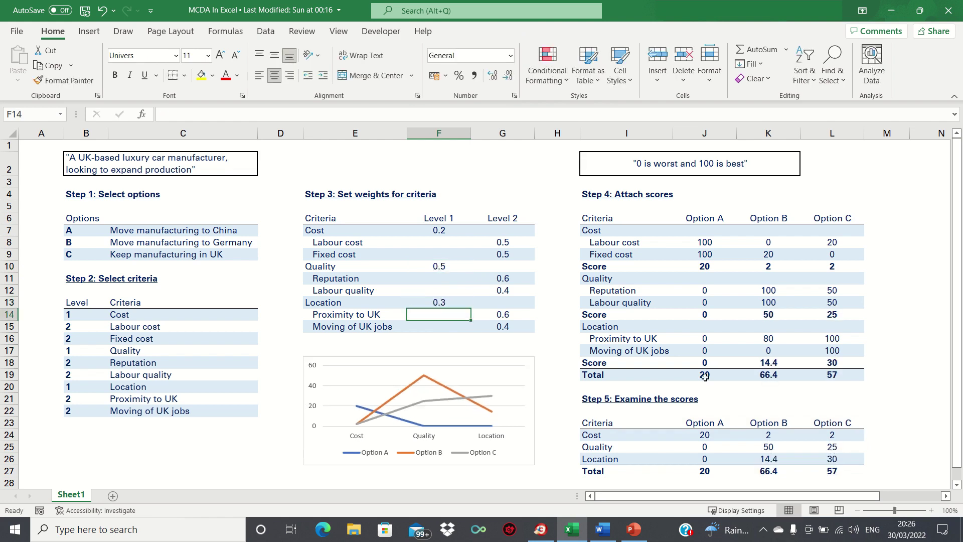